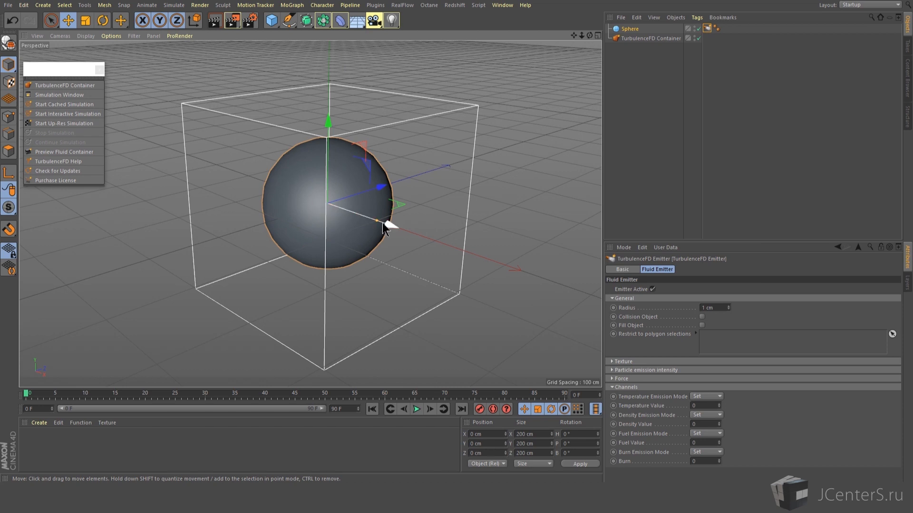
# Place the emitter sphere, about 26.6 cm across, near the container's floor and set its emitter's temperature value to 1.
pyautogui.moveTo(377, 221); pyautogui.dragTo(319, 254)
pyautogui.scroll(3, 334, 290)
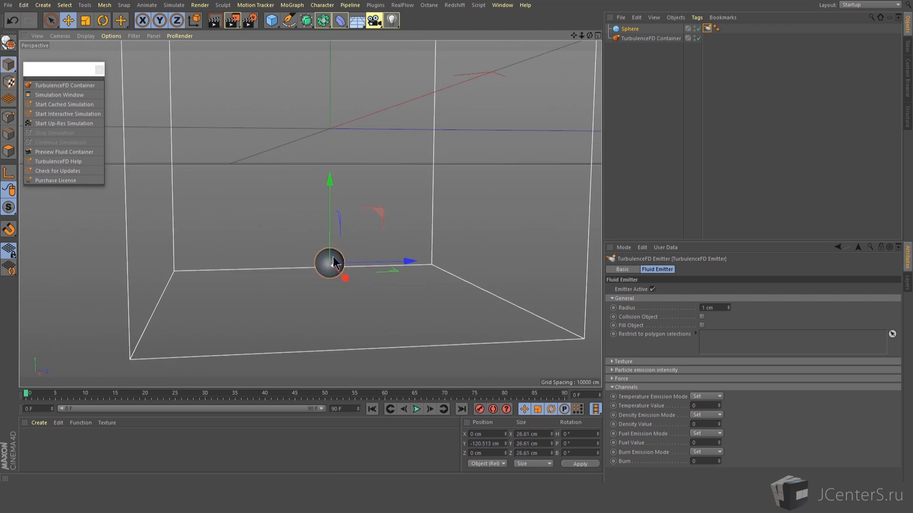
pyautogui.keyDown('alt'); pyautogui.moveTo(355, 255); pyautogui.dragTo(344, 233); pyautogui.keyUp('alt')
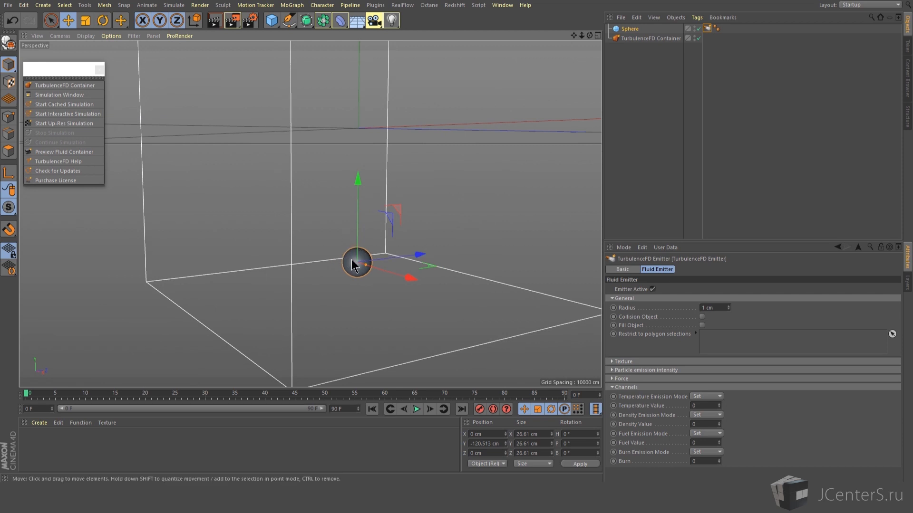
pyautogui.click(706, 407)
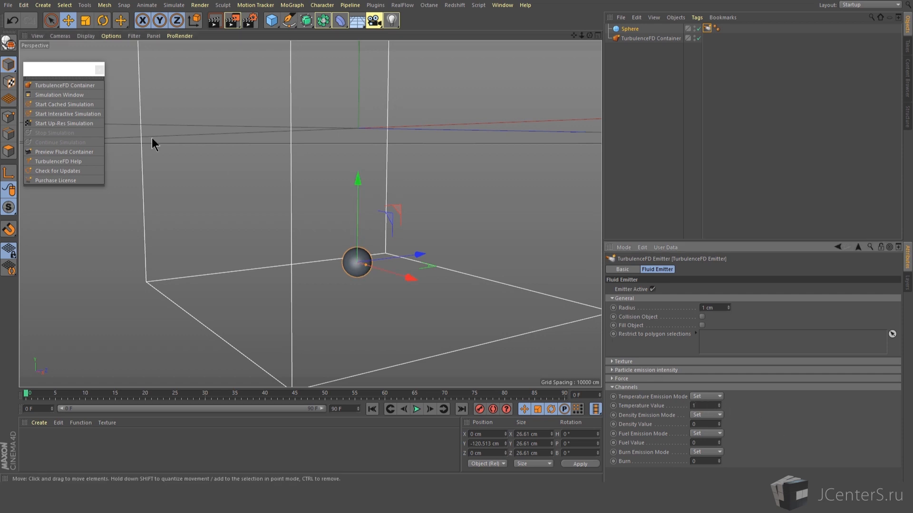
# Choose Up-Res mode in the TurbulenceFD Simulation Window and enable velocity caching for the TurbulenceFD Container.
pyautogui.click(46, 93)
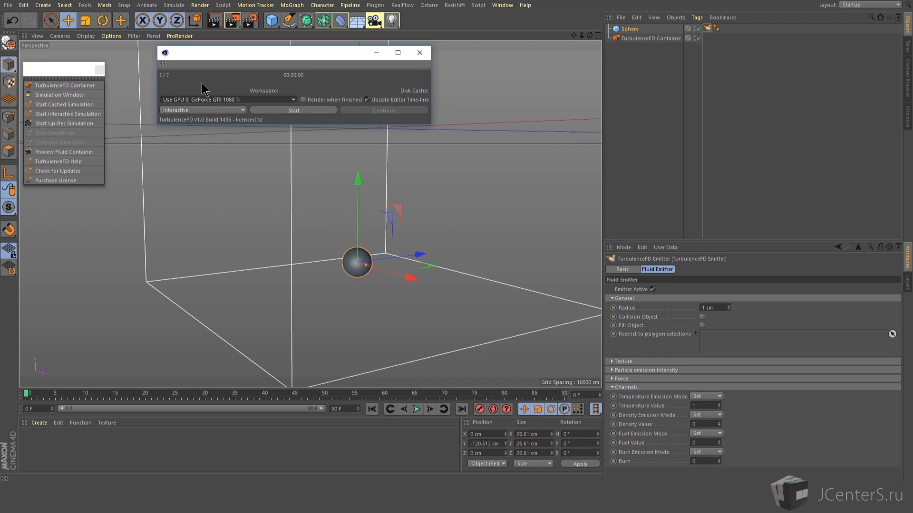
pyautogui.click(201, 112)
pyautogui.click(204, 122)
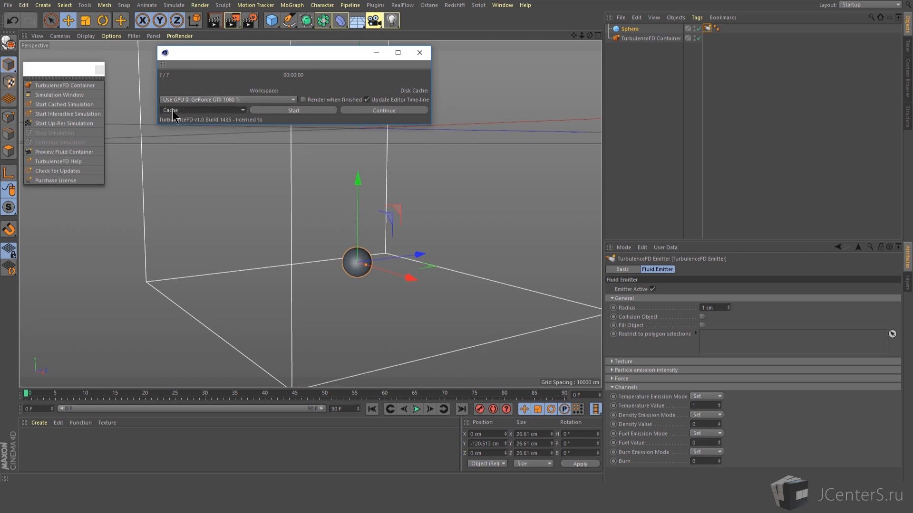
pyautogui.click(205, 112)
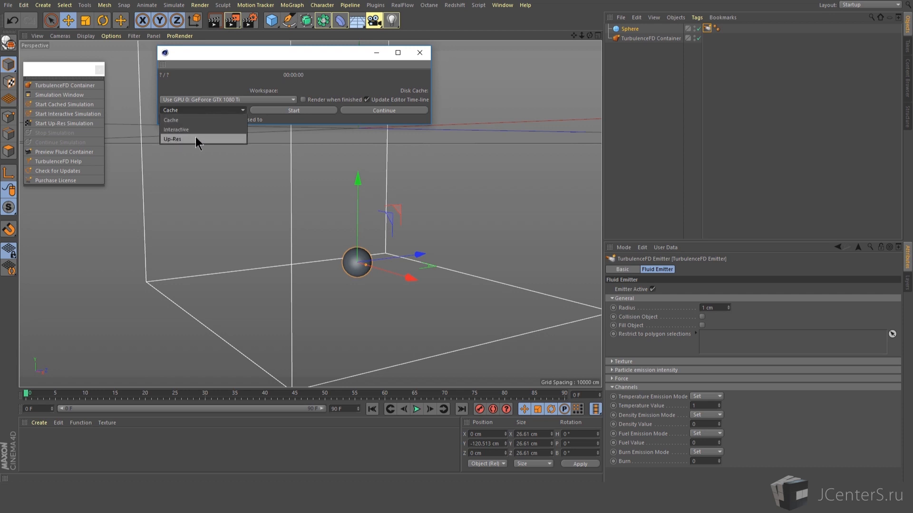
pyautogui.click(189, 139)
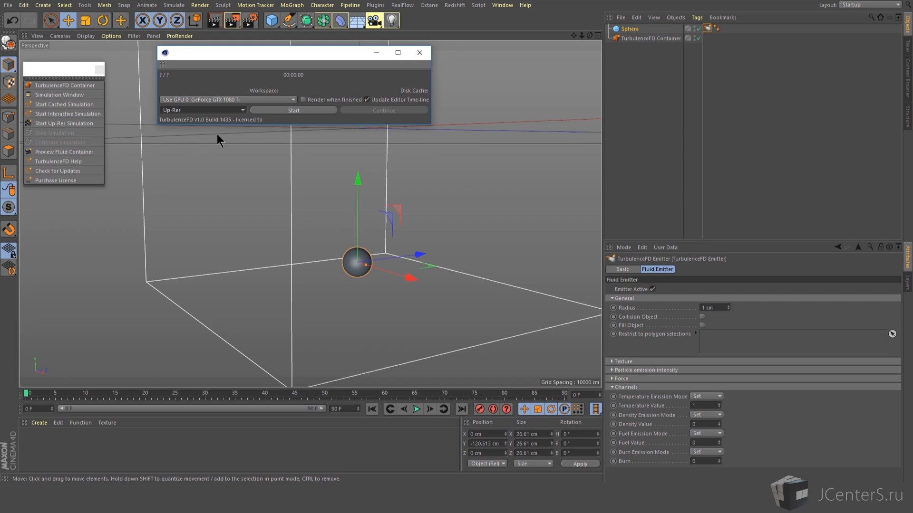
pyautogui.click(670, 40)
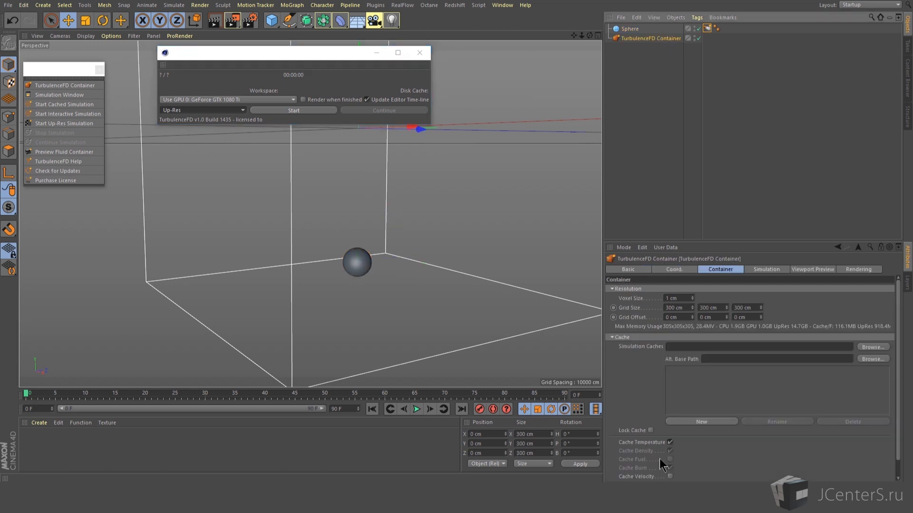
pyautogui.click(670, 477)
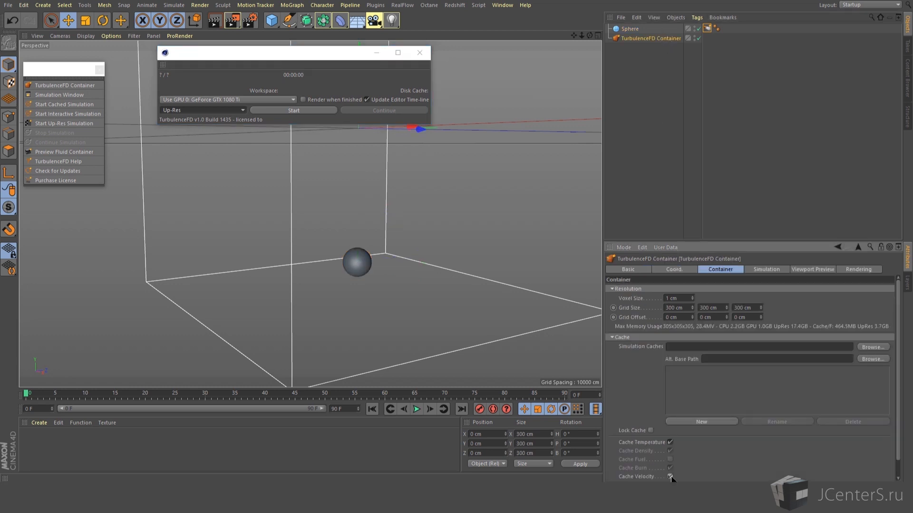
# Switch the simulation mode to Interactive and start simulating the TurbulenceFD Container.
pyautogui.click(184, 110)
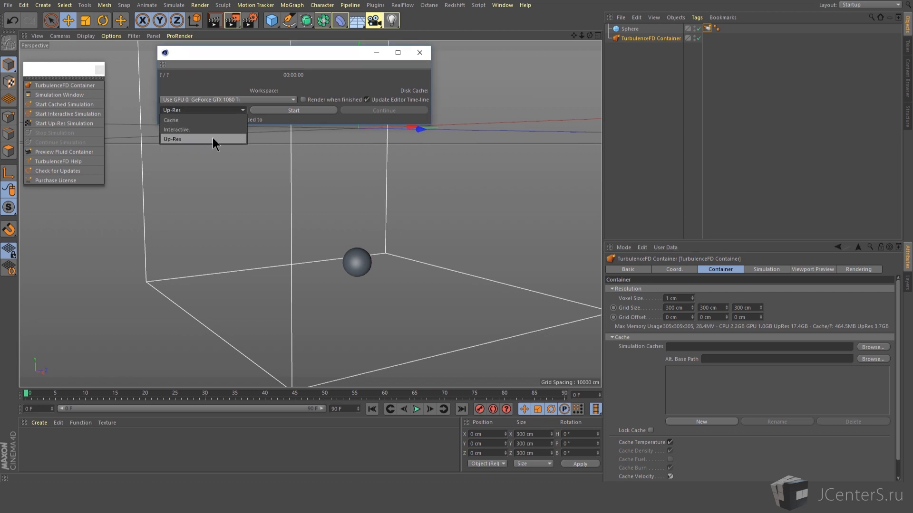
pyautogui.click(281, 105)
pyautogui.moveTo(287, 54); pyautogui.dragTo(245, 60)
pyautogui.moveTo(244, 60); pyautogui.dragTo(245, 60)
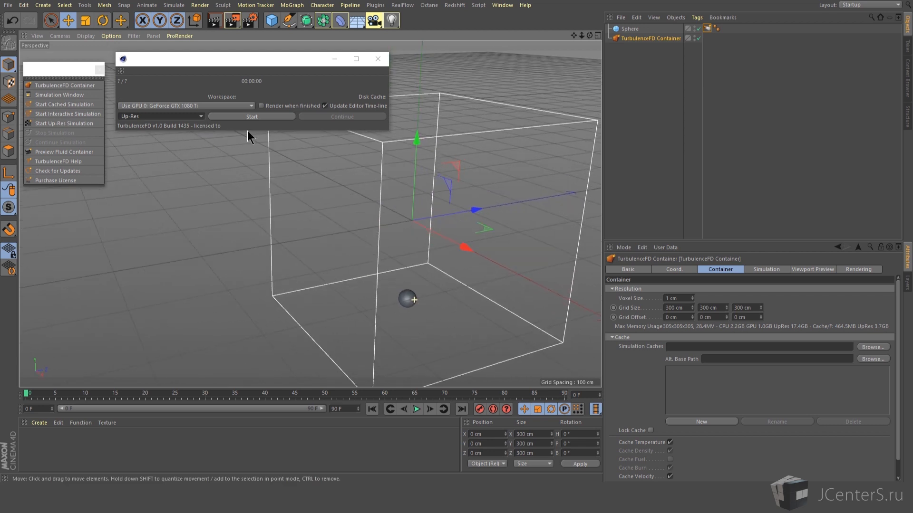
pyautogui.click(193, 117)
pyautogui.click(191, 135)
pyautogui.click(258, 119)
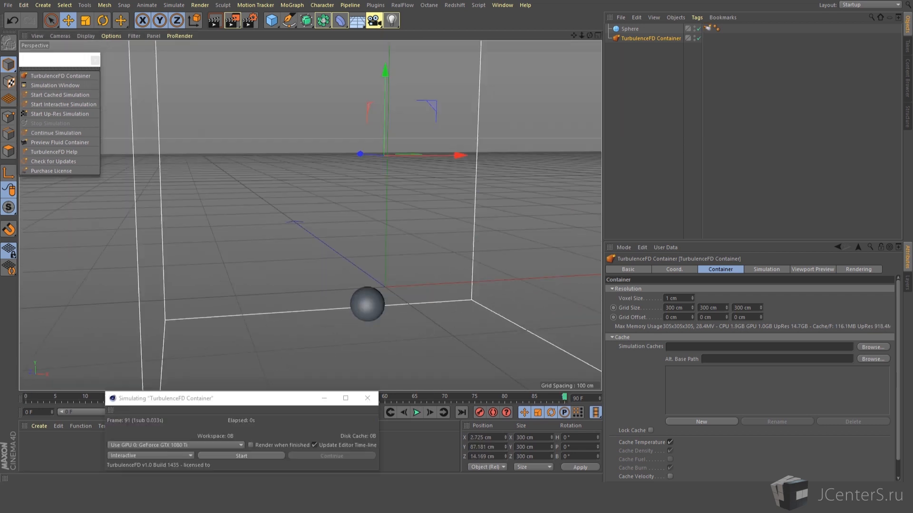
pyautogui.click(237, 456)
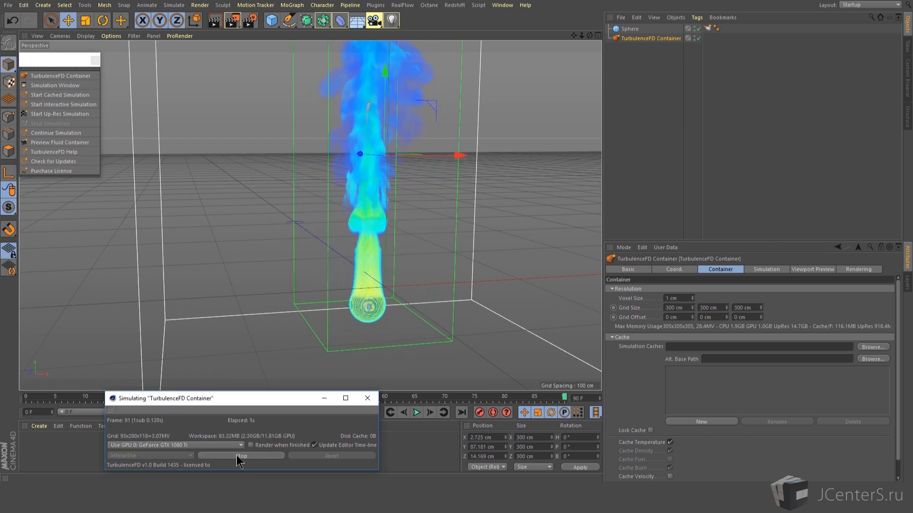
# Set the container's voxel size to 2 cm and restart the interactive simulation.
pyautogui.click(674, 298)
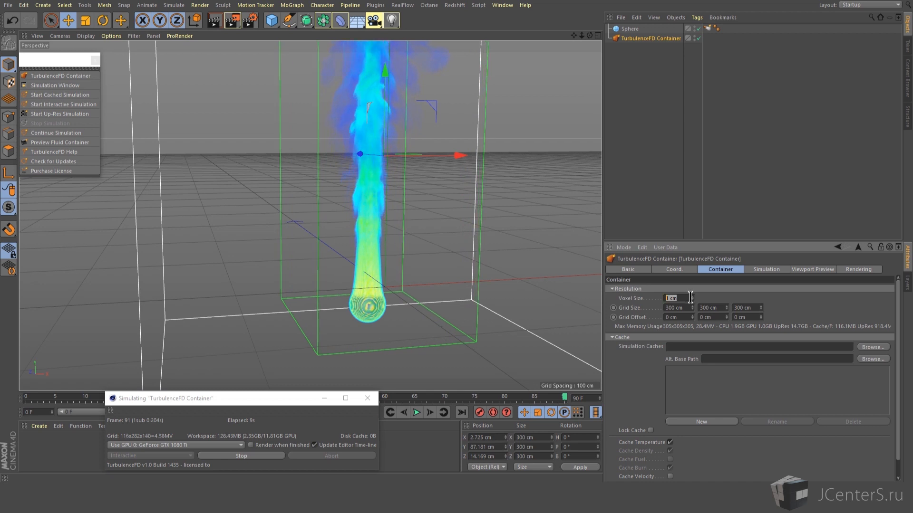
pyautogui.write('2')
pyautogui.press('Return')
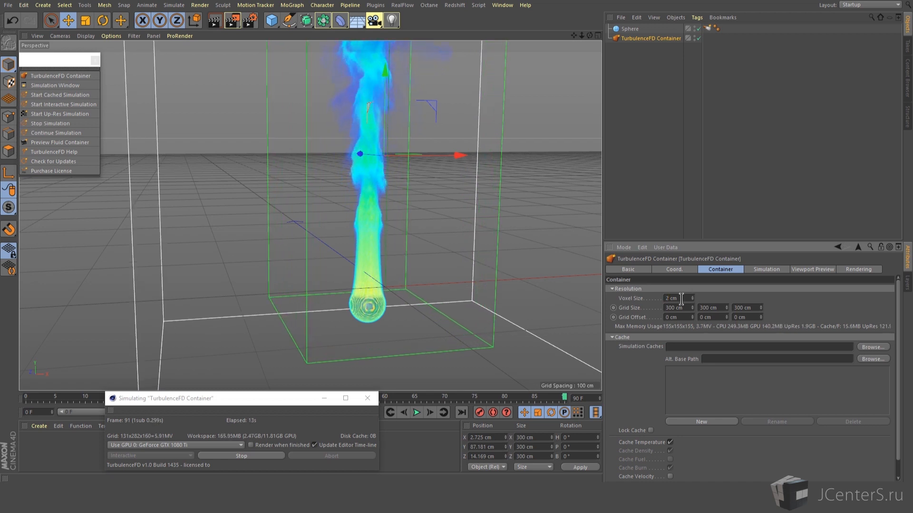
pyautogui.click(241, 456)
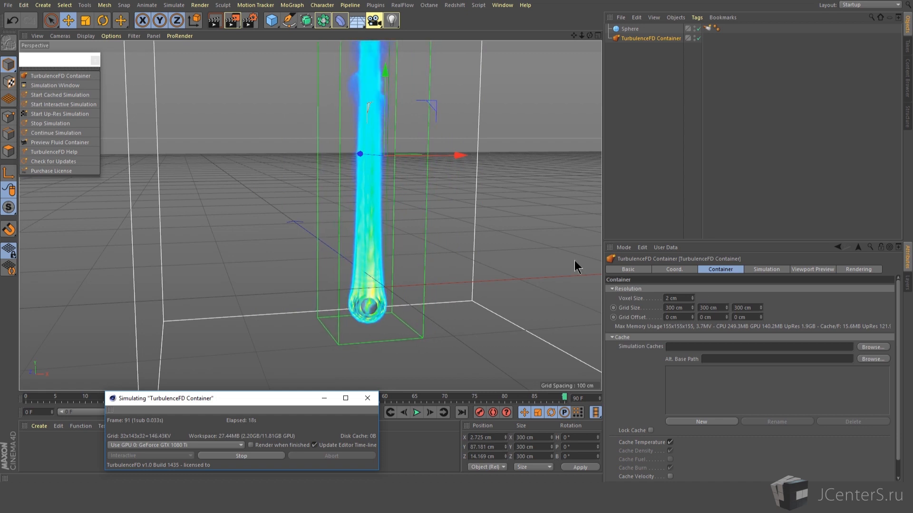
# Raise the emitter sphere well above the container's floor, to about 75 cm on Y.
pyautogui.click(369, 306)
pyautogui.moveTo(411, 295); pyautogui.dragTo(413, 156)
pyautogui.keyDown('alt'); pyautogui.moveTo(413, 157); pyautogui.dragTo(351, 233, button='middle'); pyautogui.keyUp('alt')
pyautogui.scroll(2, 351, 233)
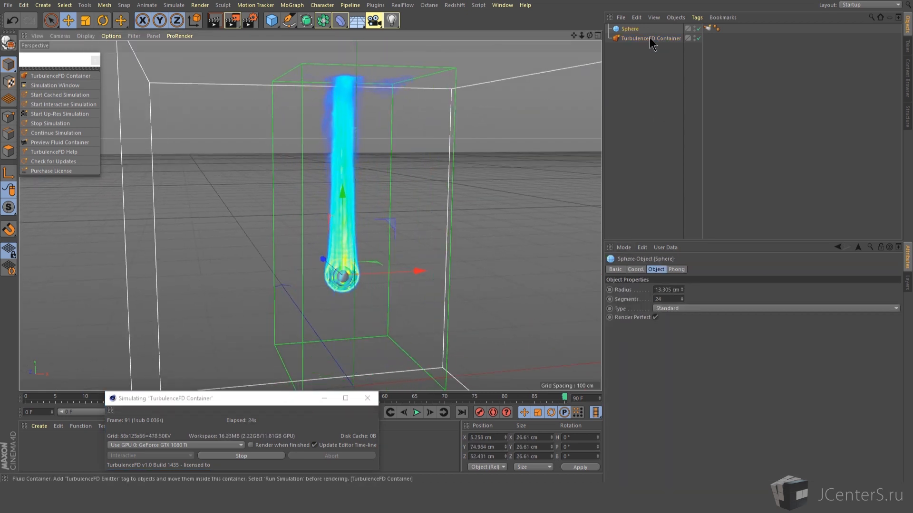
# Review the TurbulenceFD Container's cache settings and expand the Solver section of its simulation settings.
pyautogui.click(649, 38)
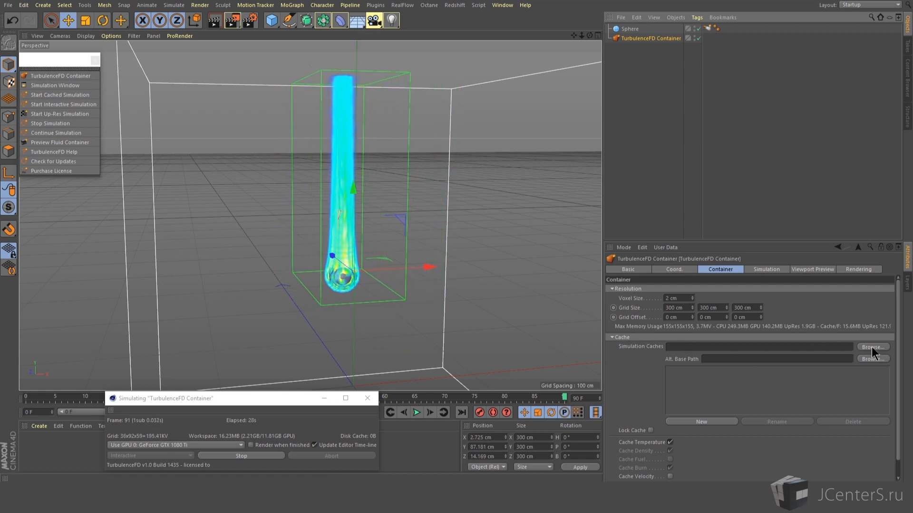
pyautogui.scroll(-1, 746, 367)
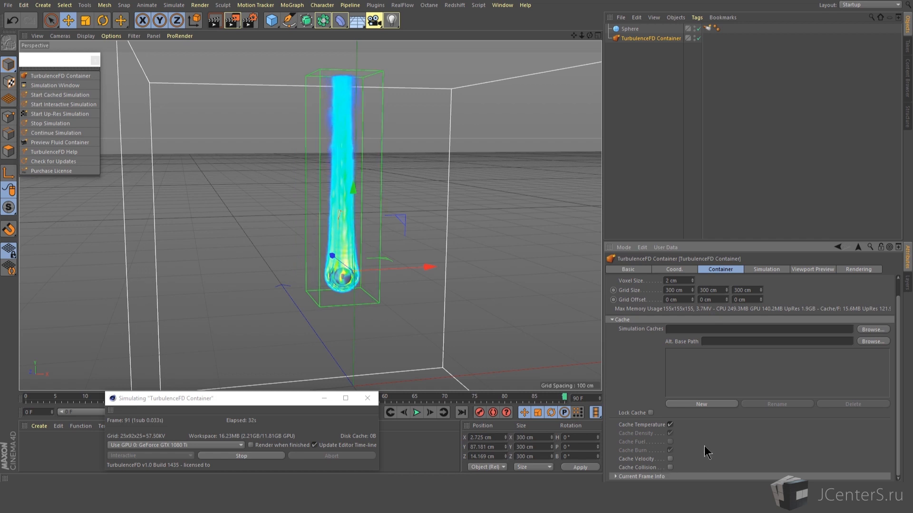
pyautogui.click(775, 270)
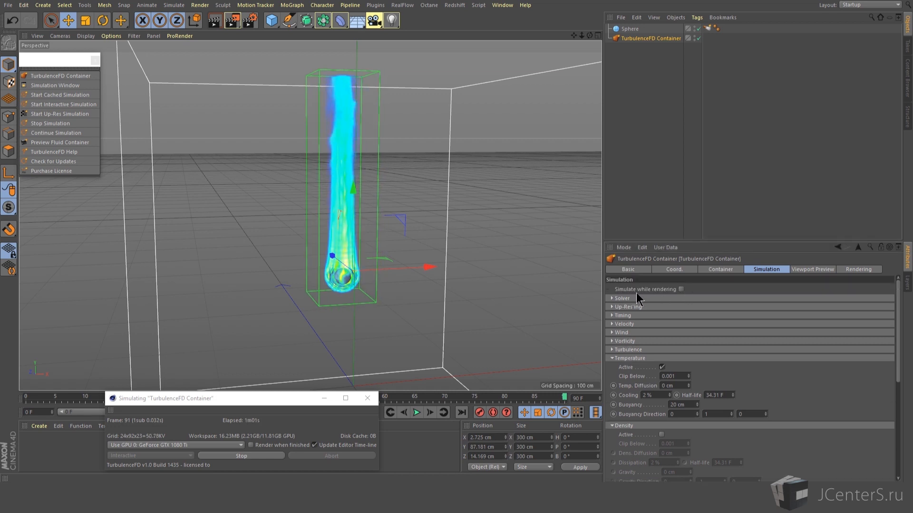
pyautogui.click(652, 300)
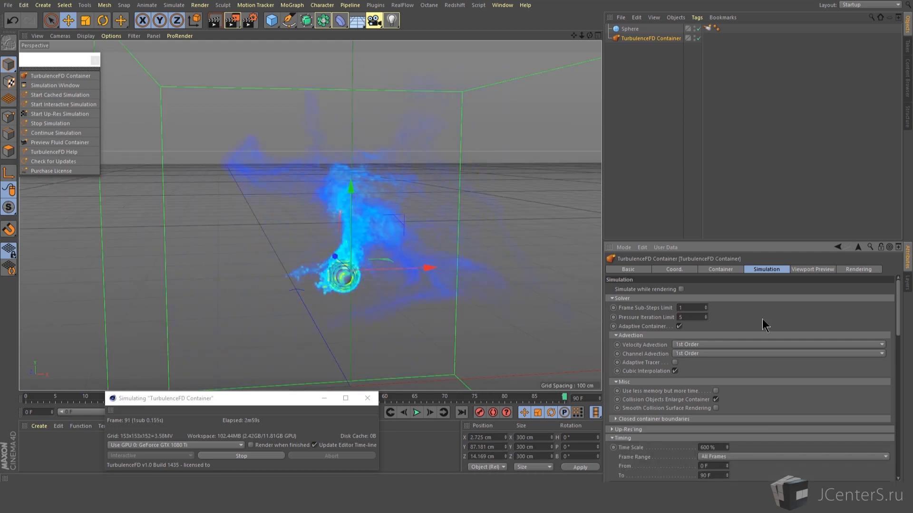
# Set the solver's Pressure Iteration Limit to 15 and compare the fluid with Frame Sub-Steps Limits of 15 and 1, returning to 15.
pyautogui.doubleClick(693, 318)
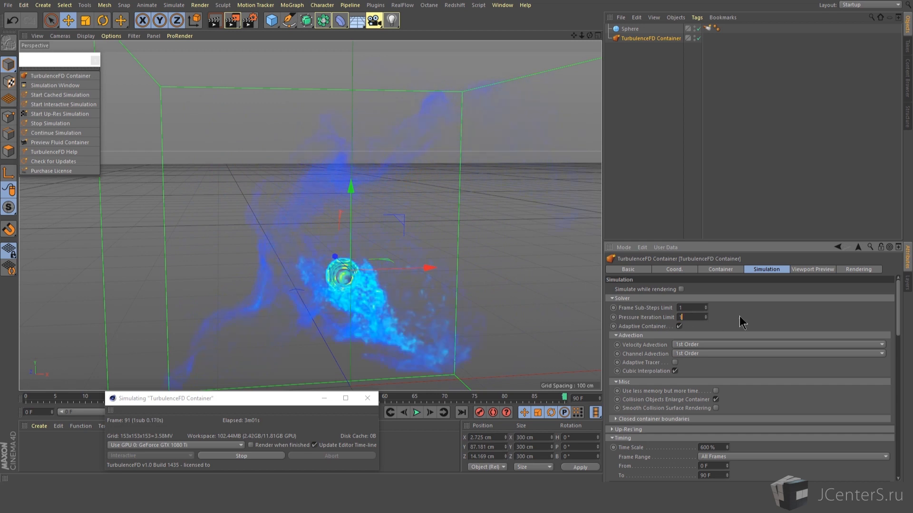
pyautogui.write('15')
pyautogui.press('Return')
pyautogui.doubleClick(686, 308)
pyautogui.write('15')
pyautogui.press('Return')
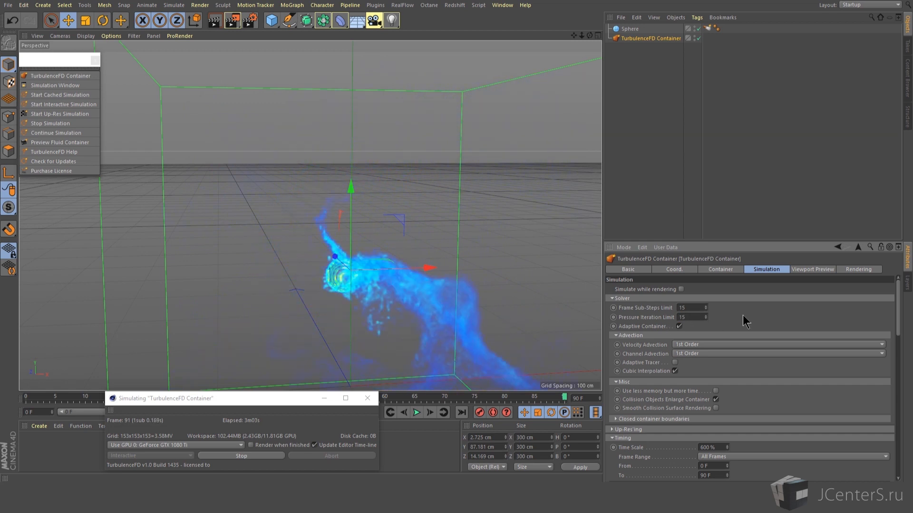
pyautogui.doubleClick(693, 308)
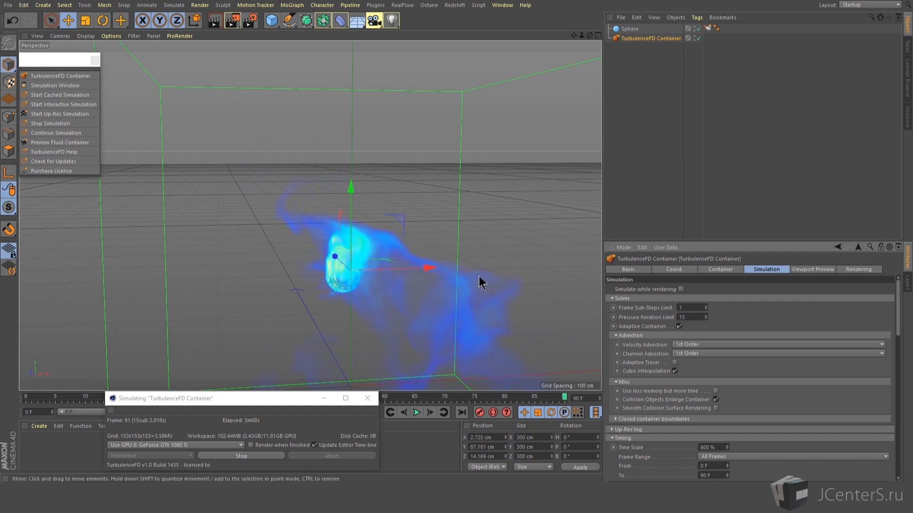
pyautogui.click(680, 308)
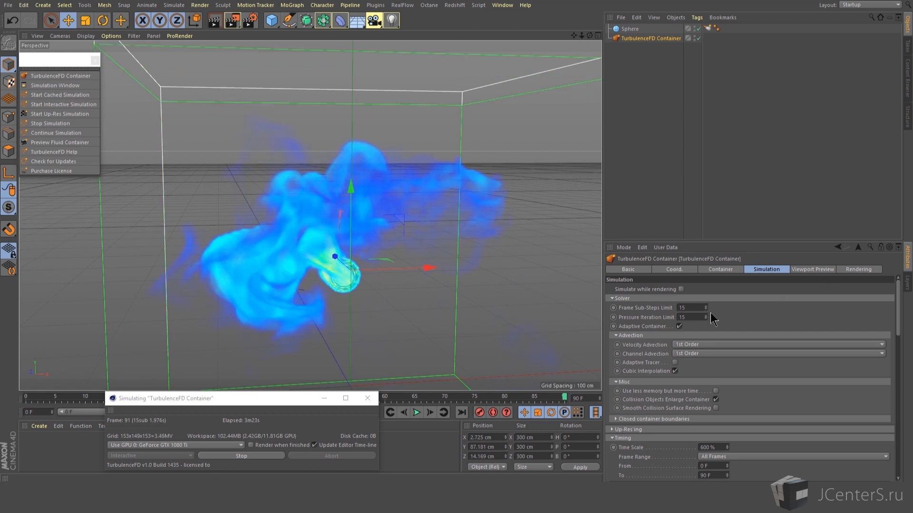
# Set the simulation's Time Scale to 100% and the Frame Sub-Steps Limit to 1.
pyautogui.doubleClick(713, 447)
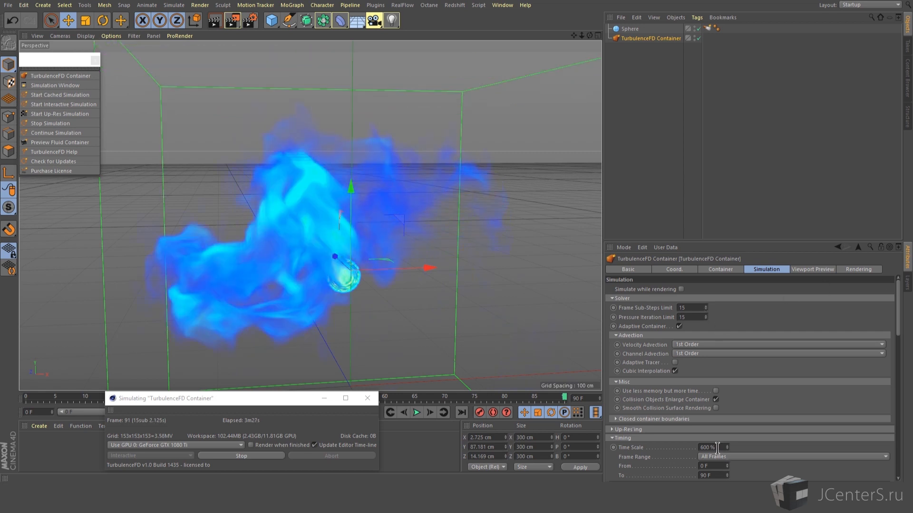
pyautogui.write('100')
pyautogui.press('Return')
pyautogui.doubleClick(690, 307)
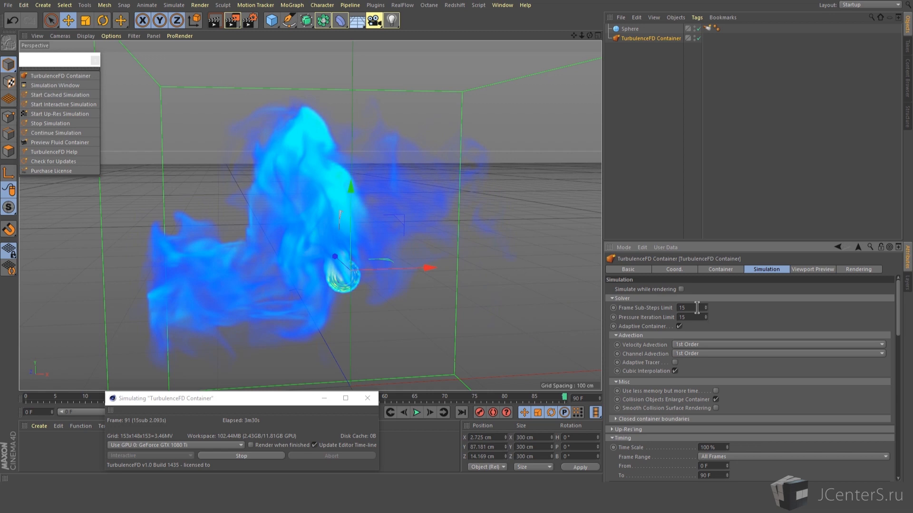
pyautogui.write('1')
# Turn off the solver's Adaptive Container option.
pyautogui.click(679, 325)
pyautogui.click(641, 436)
pyautogui.keyDown('alt'); pyautogui.moveTo(418, 255); pyautogui.dragTo(369, 251, button='middle'); pyautogui.keyUp('alt')
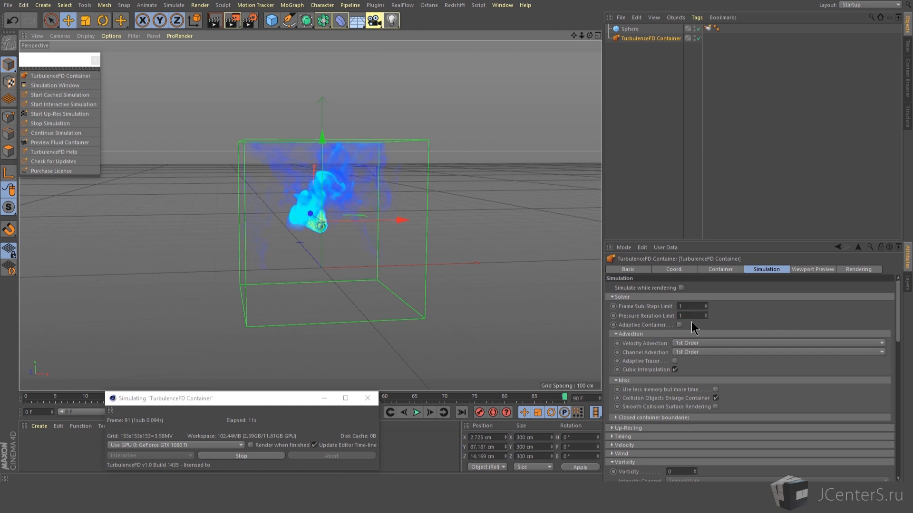
# Turn the Adaptive Container option back on and restart the interactive simulation.
pyautogui.click(679, 325)
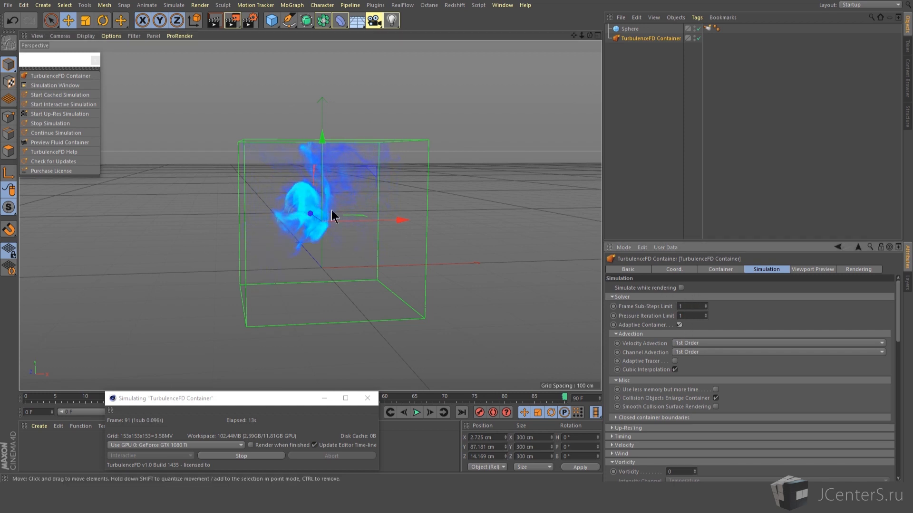
pyautogui.scroll(4, 315, 198)
pyautogui.keyDown('alt'); pyautogui.moveTo(346, 207); pyautogui.dragTo(329, 275); pyautogui.keyUp('alt')
pyautogui.click(260, 455)
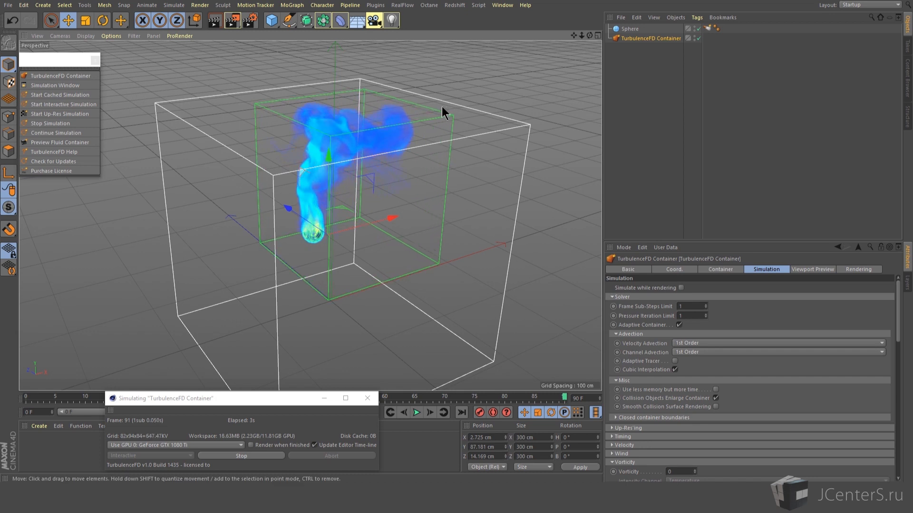
# Enable the Adaptive Tracer option in the TurbulenceFD Container's advection settings.
pyautogui.keyDown('alt'); pyautogui.moveTo(308, 187); pyautogui.dragTo(333, 190); pyautogui.keyUp('alt')
pyautogui.scroll(-10, 642, 437)
pyautogui.scroll(8, 636, 433)
pyautogui.scroll(5, 695, 409)
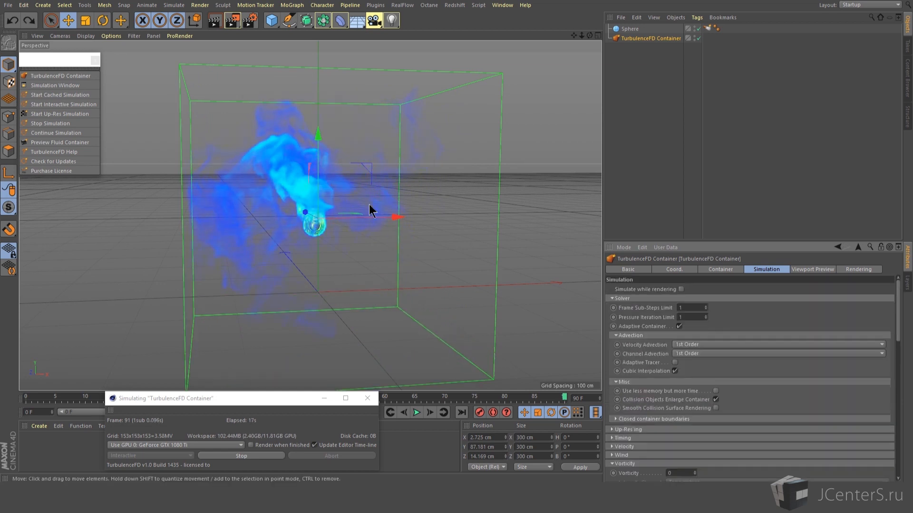
pyautogui.keyDown('alt'); pyautogui.moveTo(330, 213); pyautogui.dragTo(327, 244); pyautogui.keyUp('alt')
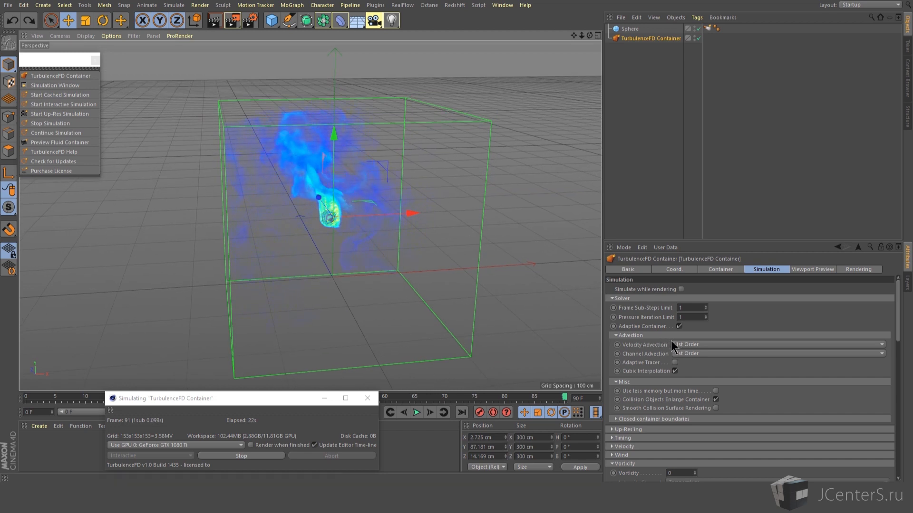
pyautogui.scroll(3, 328, 211)
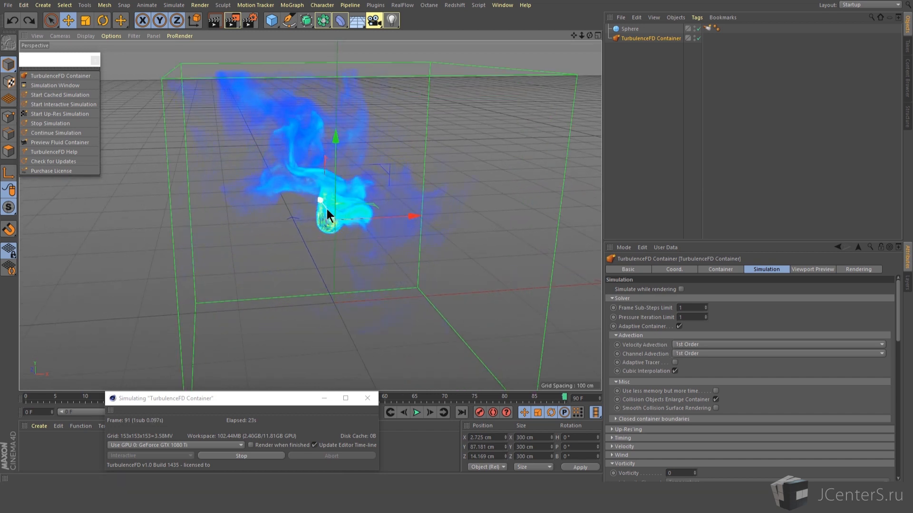
pyautogui.click(699, 363)
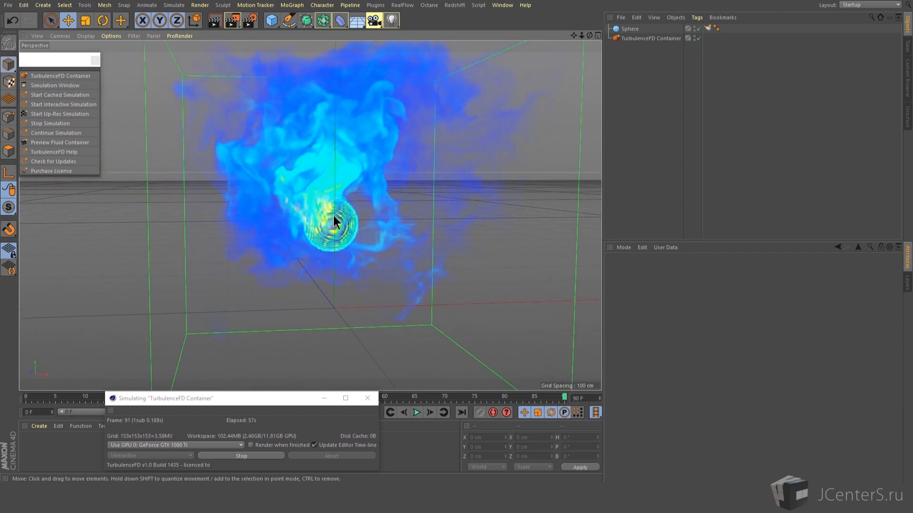
pyautogui.click(651, 38)
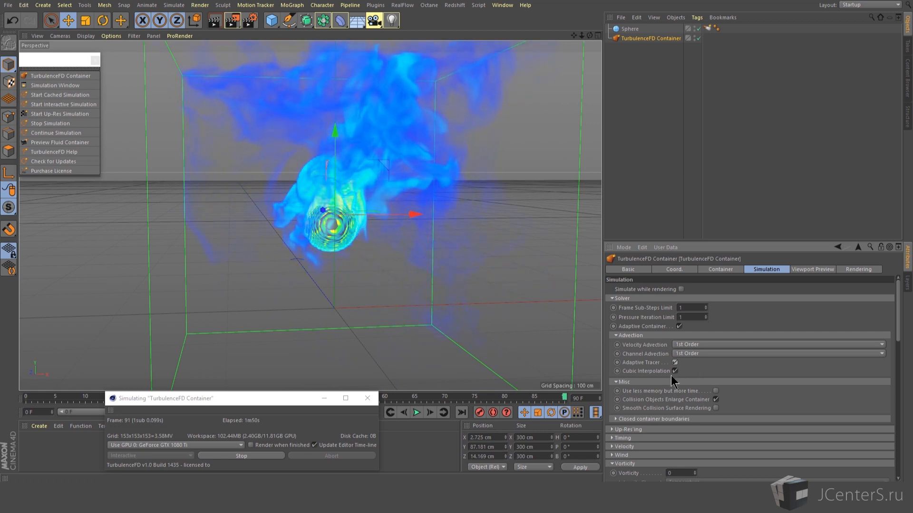
# Turn Cubic Interpolation off and back on while observing the smoke, and re-enable Collision Objects Enlarge Container.
pyautogui.click(676, 370)
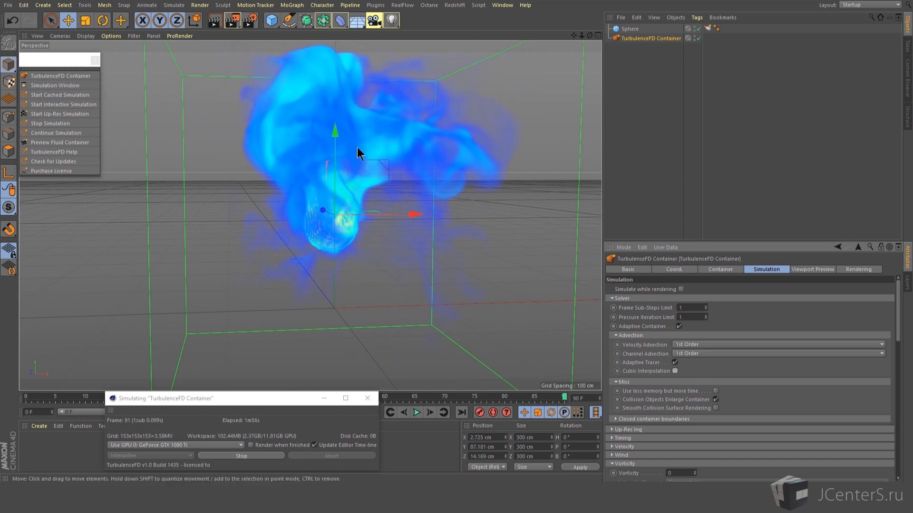
pyautogui.scroll(5, 425, 143)
pyautogui.scroll(-5, 367, 181)
pyautogui.scroll(-2, 371, 171)
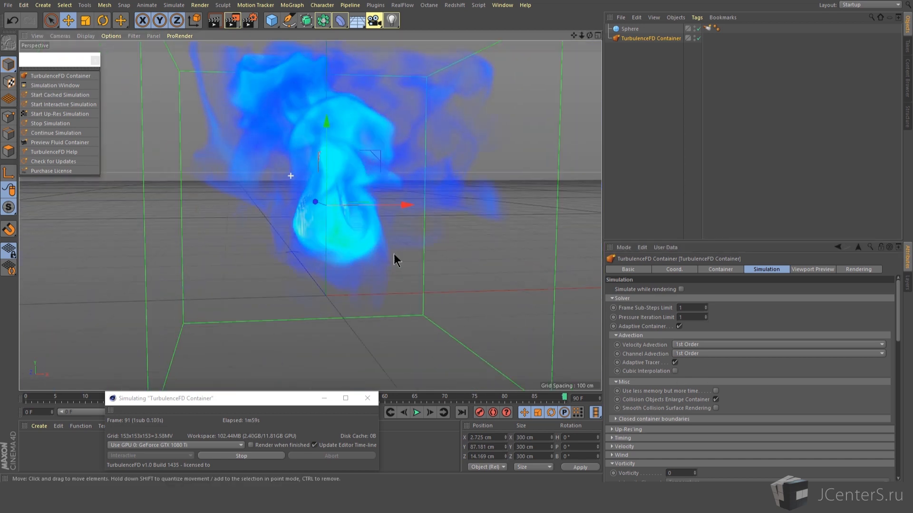
pyautogui.click(675, 371)
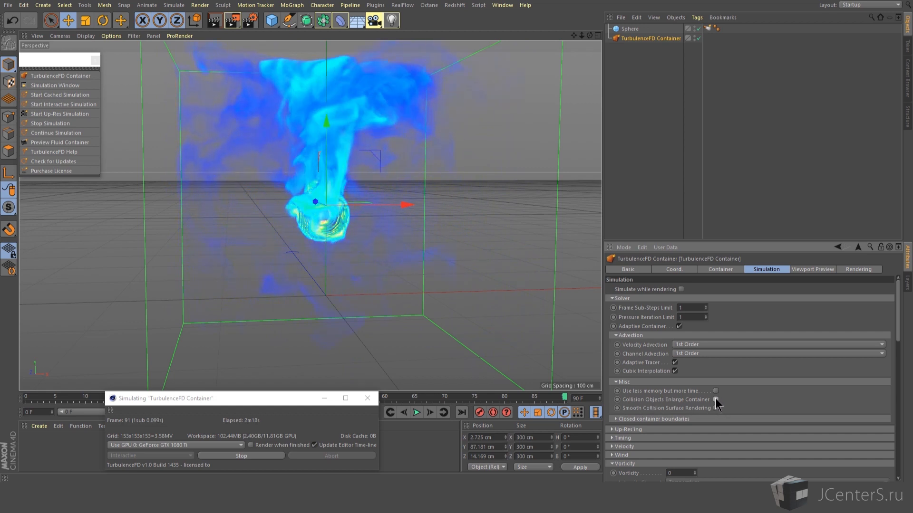
pyautogui.click(715, 399)
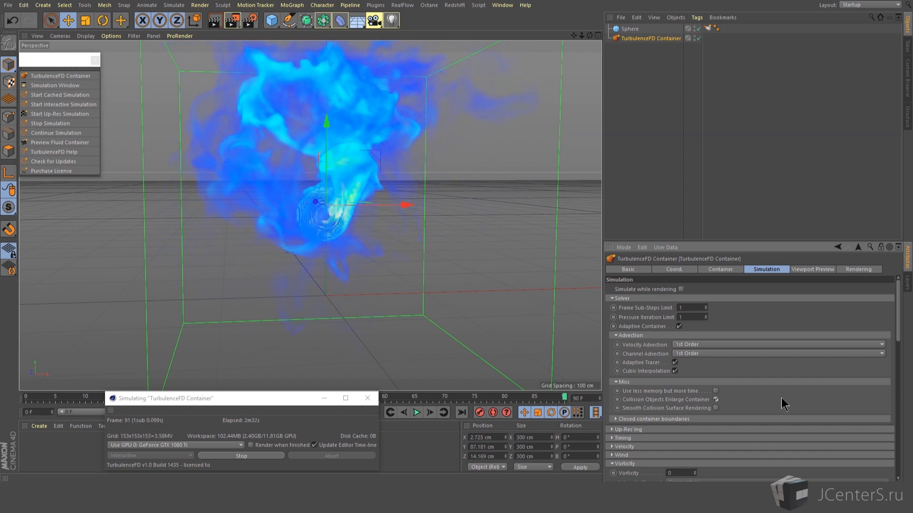
# Collapse the Solver settings, expand the Up-Res'ing settings, and start a simulation in Cache mode.
pyautogui.click(622, 298)
pyautogui.click(629, 307)
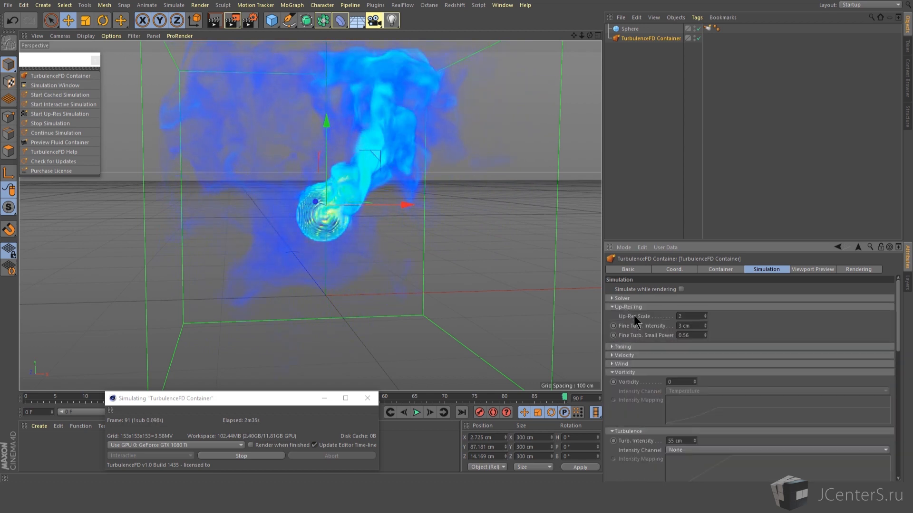
pyautogui.click(172, 456)
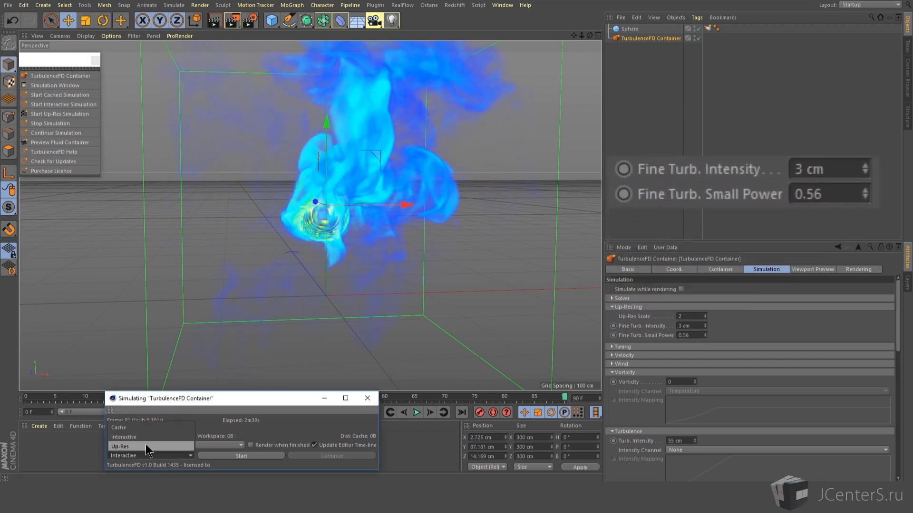
pyautogui.click(277, 455)
pyautogui.click(494, 237)
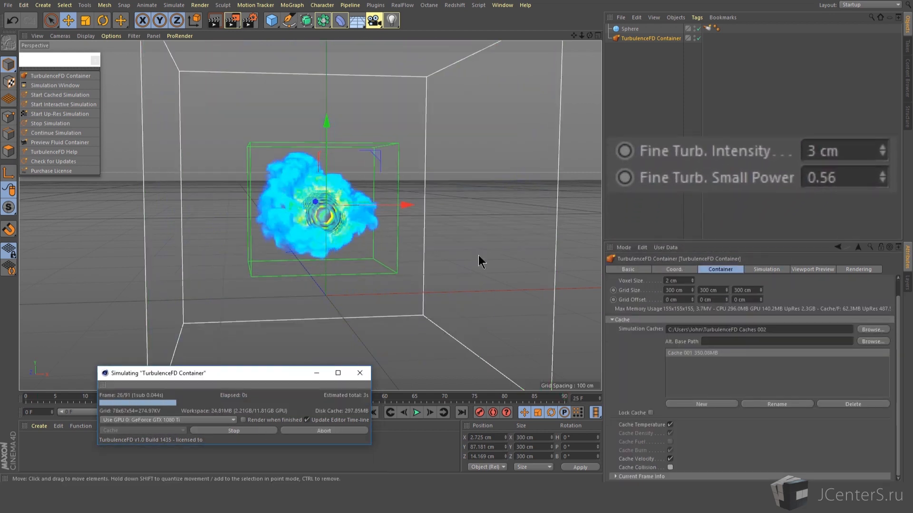
# Switch the simulation mode to Up-Res and start the up-res simulation from the cache.
pyautogui.click(150, 431)
pyautogui.click(112, 460)
pyautogui.click(214, 431)
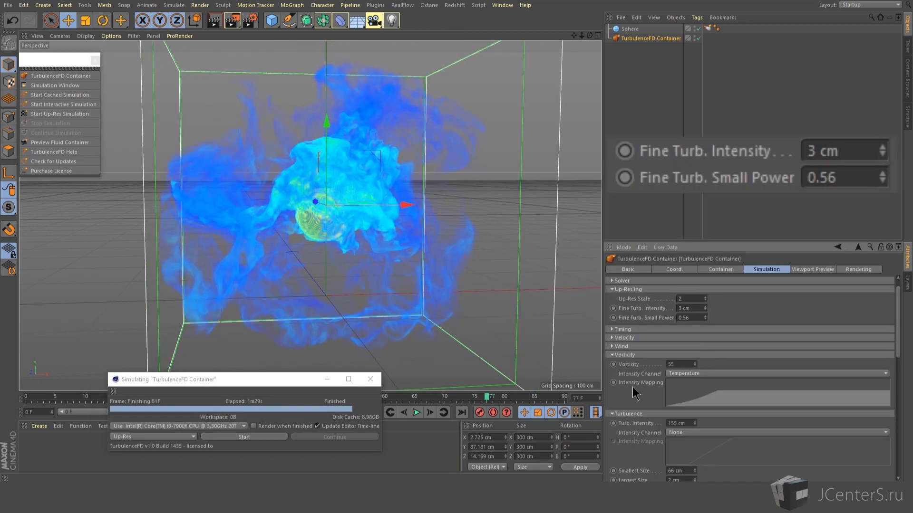
# Switch the simulation mode back to Interactive and start the simulation.
pyautogui.scroll(1, 633, 383)
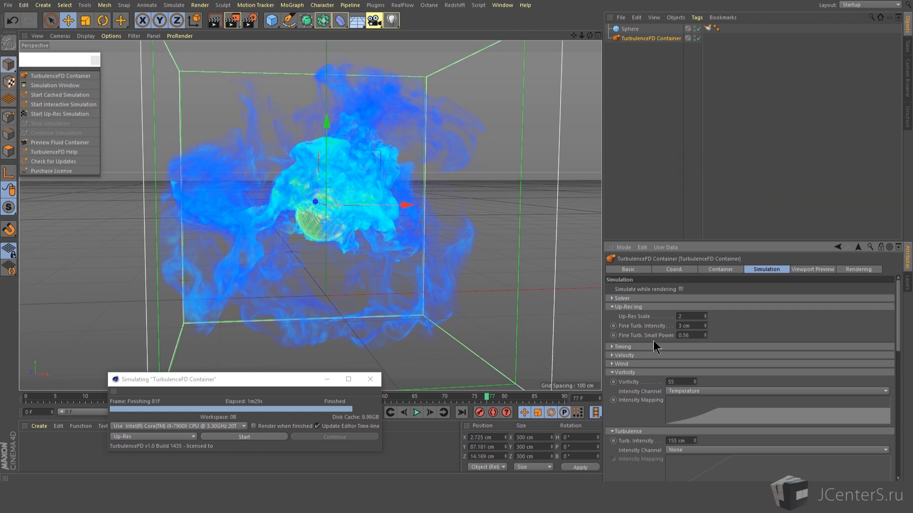
pyautogui.click(156, 437)
pyautogui.click(235, 437)
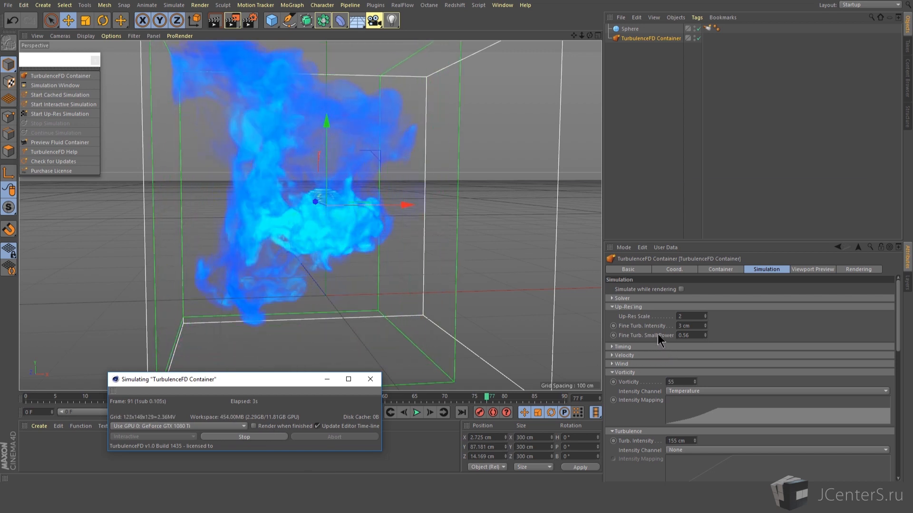
# Try lowering the simulation's Time Scale to 19.3%, raise it again, and try out the Damp Velocity setting.
pyautogui.click(631, 349)
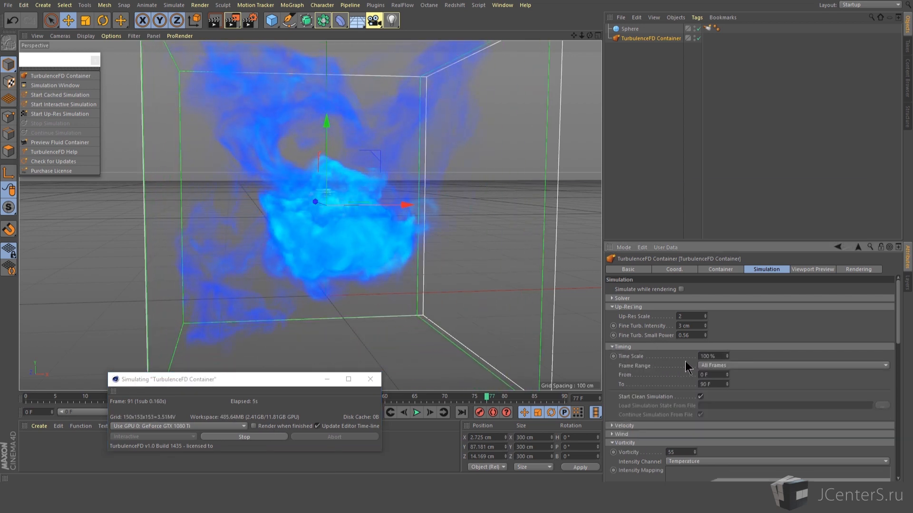
pyautogui.moveTo(727, 356); pyautogui.dragTo(727, 371)
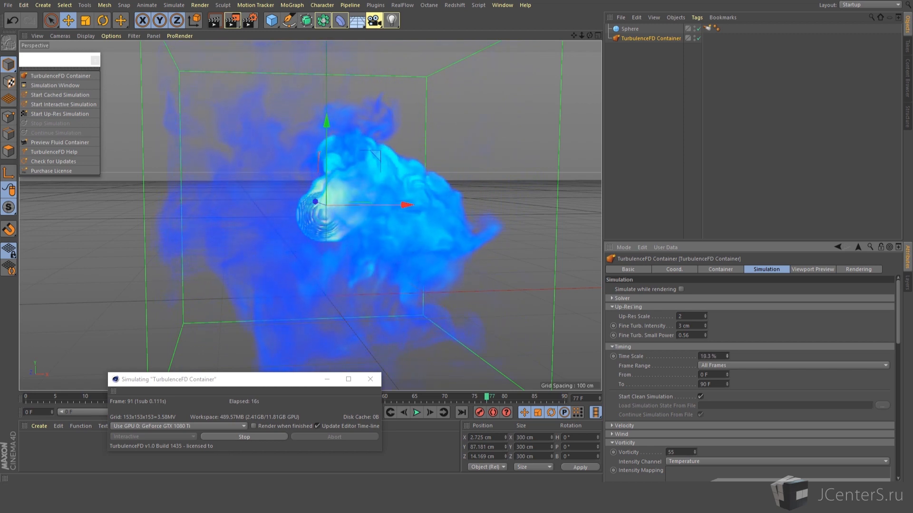
pyautogui.moveTo(727, 356)
pyautogui.mouseDown()
pyautogui.moveTo(727, 381)
pyautogui.moveTo(727, 342)
pyautogui.mouseUp()
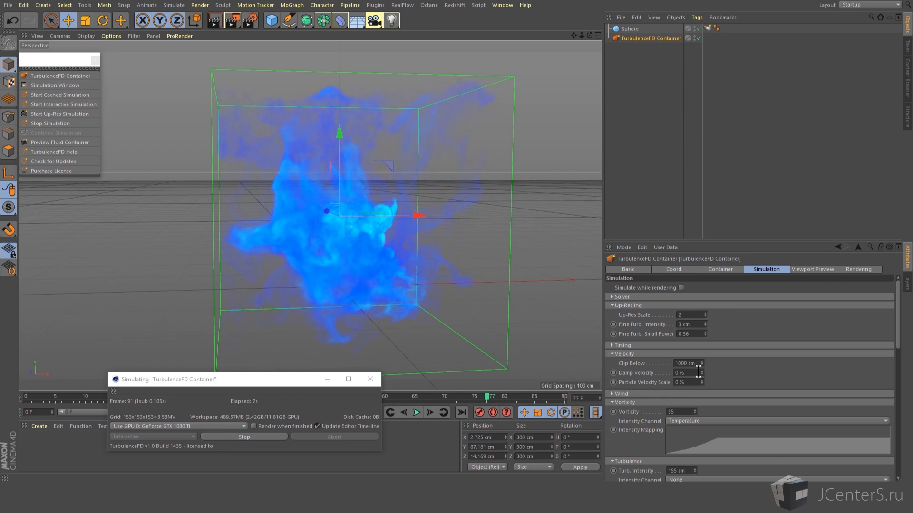
pyautogui.moveTo(697, 373); pyautogui.dragTo(708, 372)
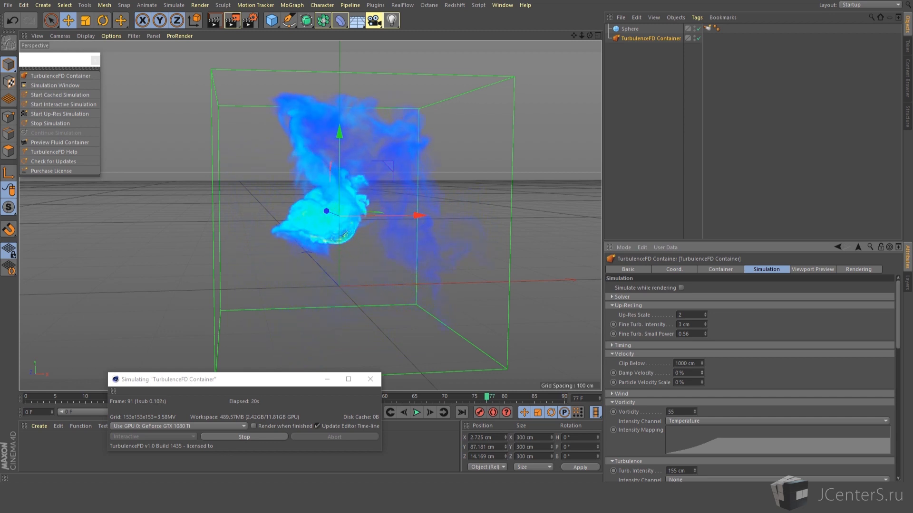
# Set the container's Wind Direction X and Y to -1 with a Wind Speed of 155 cm.
pyautogui.click(618, 393)
pyautogui.moveTo(687, 413); pyautogui.dragTo(715, 414)
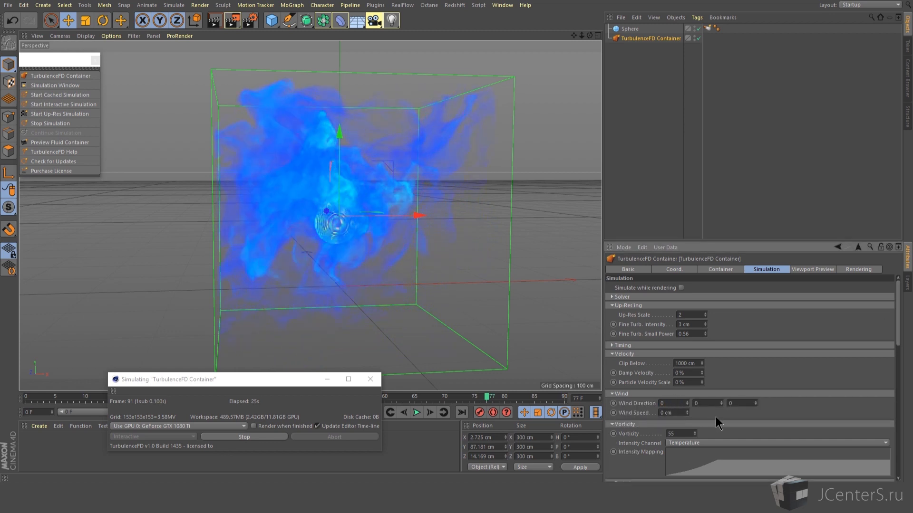
pyautogui.doubleClick(672, 403)
pyautogui.write('-1')
pyautogui.doubleClick(695, 403)
pyautogui.write('-1')
pyautogui.press('Return')
pyautogui.keyDown('alt'); pyautogui.moveTo(332, 214); pyautogui.dragTo(442, 219); pyautogui.keyUp('alt')
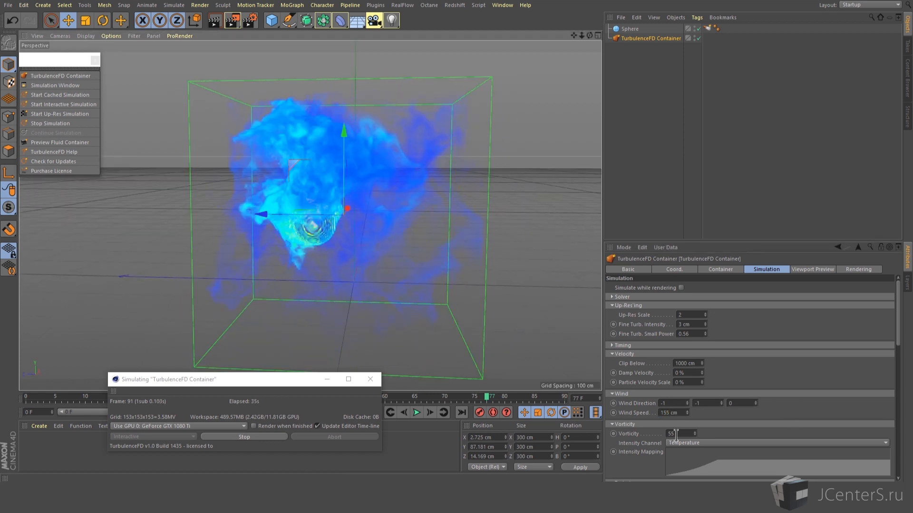
# Set the Turb. Intensity to 0 cm and view the container from another angle.
pyautogui.scroll(-2, 748, 361)
pyautogui.doubleClick(673, 319)
pyautogui.write('0')
pyautogui.keyDown('alt'); pyautogui.moveTo(352, 212); pyautogui.dragTo(247, 221); pyautogui.keyUp('alt')
pyautogui.scroll(1, 754, 360)
# Set the Wind Direction to 1, -1, 1 and the Wind Speed to 0 cm.
pyautogui.doubleClick(669, 346)
pyautogui.write('1')
pyautogui.doubleClick(734, 346)
pyautogui.write('1')
pyautogui.keyDown('alt'); pyautogui.moveTo(328, 238); pyautogui.dragTo(447, 287); pyautogui.keyUp('alt')
pyautogui.doubleClick(669, 356)
pyautogui.write('1')
pyautogui.press('Return')
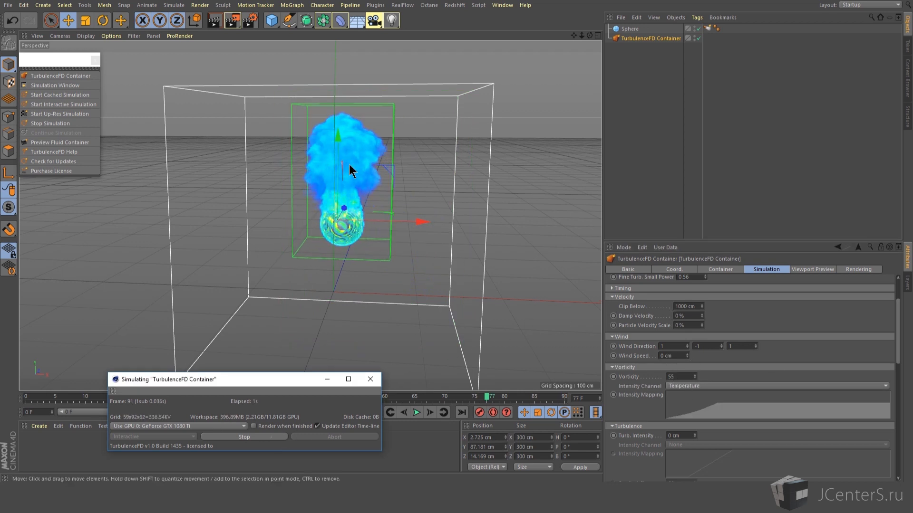
# Set the vorticity's Intensity Channel to Density.
pyautogui.scroll(3, 343, 139)
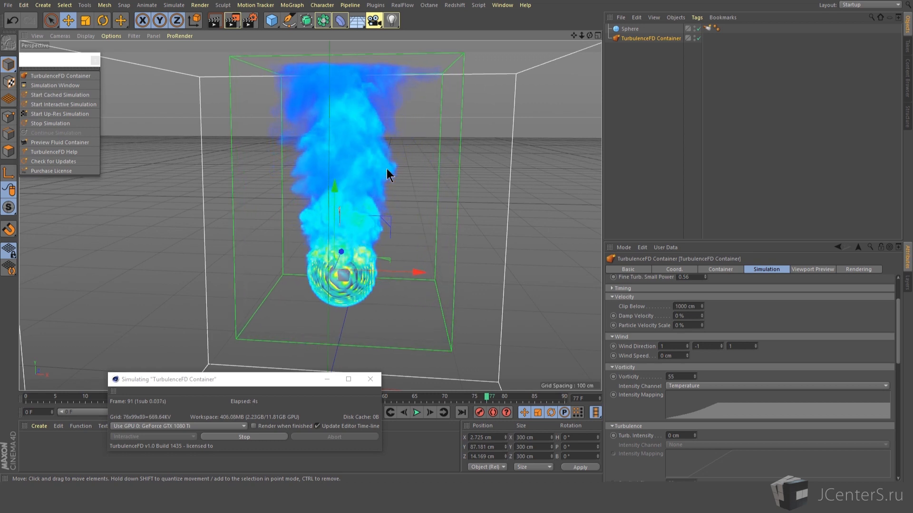
pyautogui.click(709, 385)
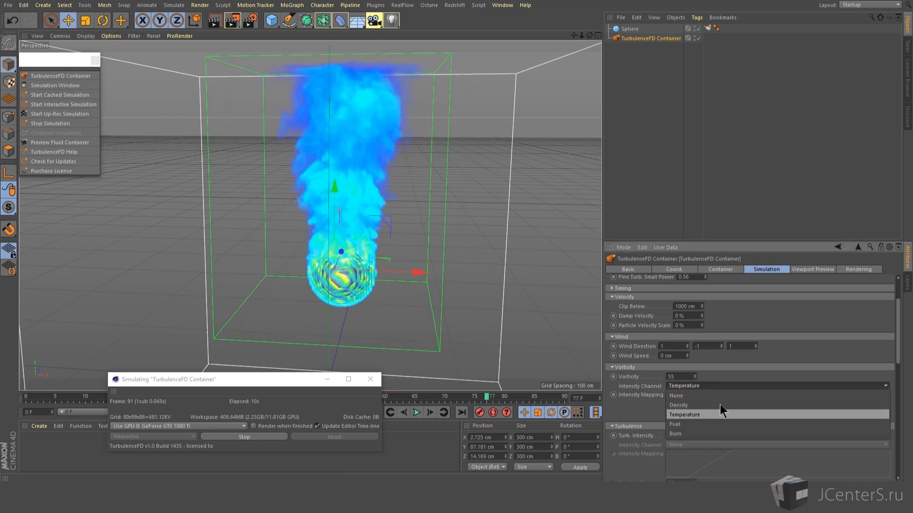
pyautogui.click(717, 404)
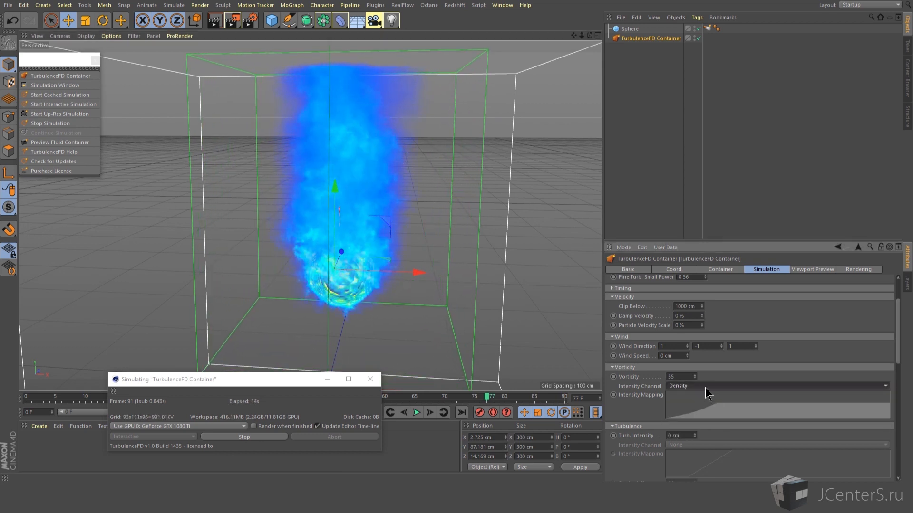
# Open the Vorticity Intensity Mapping curve in its own editor and reshape the ramp by moving its knot.
pyautogui.doubleClick(704, 405)
pyautogui.moveTo(490, 183); pyautogui.dragTo(749, 76)
pyautogui.moveTo(609, 134); pyautogui.dragTo(708, 139)
pyautogui.moveTo(764, 133)
pyautogui.mouseDown()
pyautogui.moveTo(780, 126)
pyautogui.moveTo(607, 145)
pyautogui.moveTo(626, 172)
pyautogui.moveTo(558, 150)
pyautogui.moveTo(585, 162)
pyautogui.moveTo(582, 146)
pyautogui.moveTo(571, 147)
pyautogui.moveTo(489, 198)
pyautogui.mouseUp()
# Set the vorticity's Intensity Channel to Temperature and steepen the start of the Intensity Mapping curve.
pyautogui.click(689, 386)
pyautogui.click(692, 399)
pyautogui.moveTo(569, 154); pyautogui.dragTo(494, 173)
pyautogui.moveTo(572, 147); pyautogui.dragTo(529, 148)
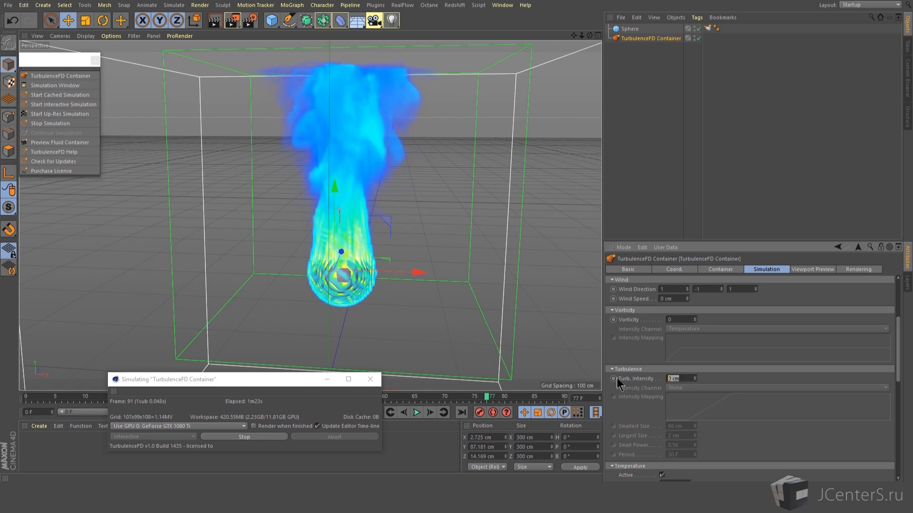
# Set the Turb. Intensity to 155 cm and keep the turbulence Intensity Channel at None.
pyautogui.write('1')
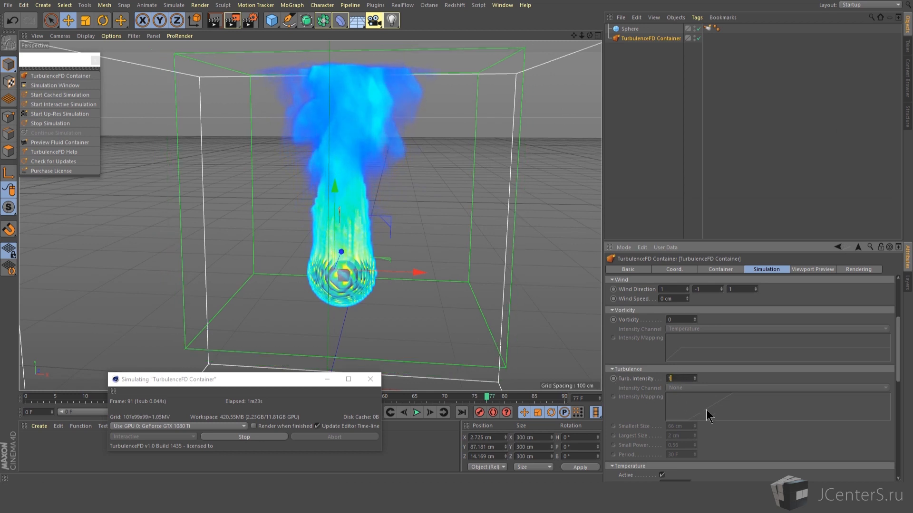
pyautogui.write('5')
pyautogui.press('Return')
pyautogui.write('5')
pyautogui.press('Return')
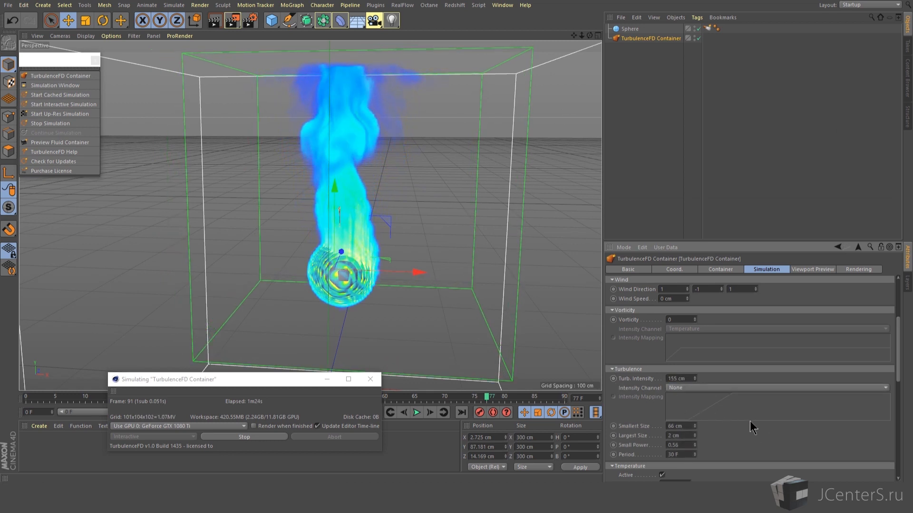
pyautogui.click(680, 389)
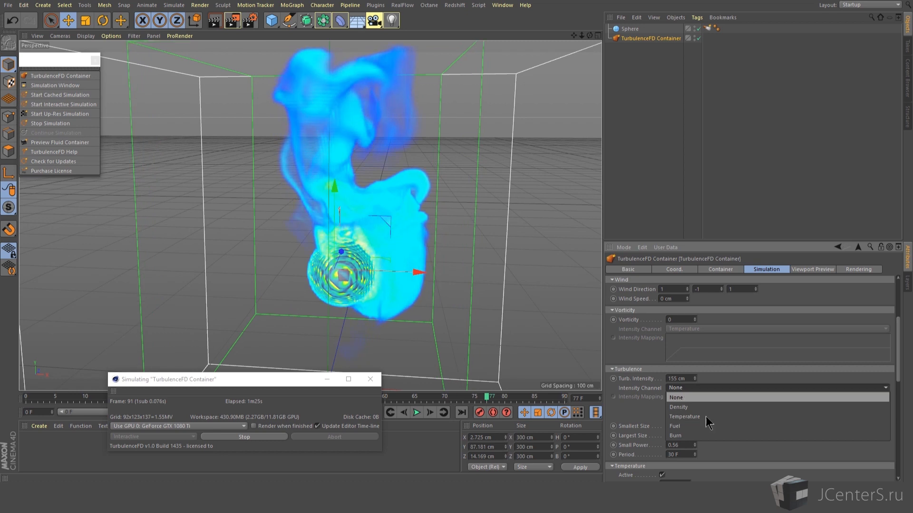
pyautogui.click(701, 399)
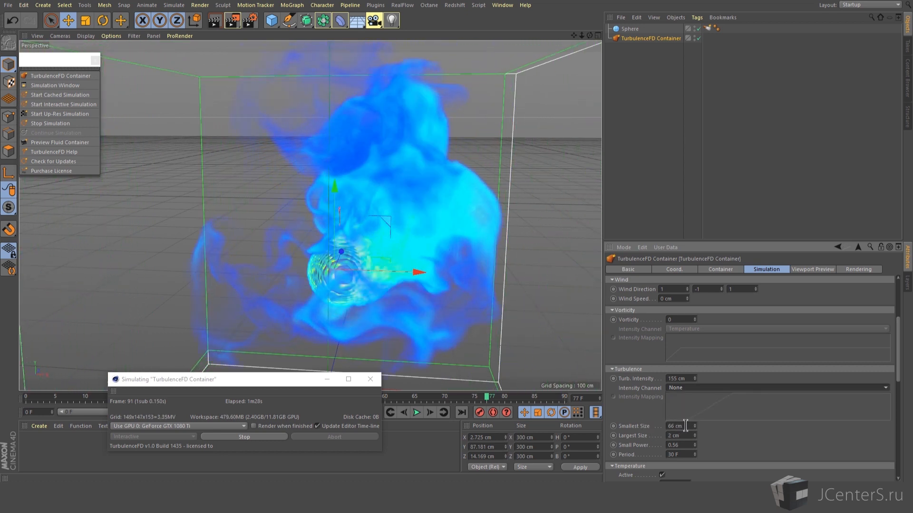
# Set the turbulence Largest Size to 155 cm and look at the changed smoke in the viewport.
pyautogui.moveTo(680, 436); pyautogui.dragTo(640, 441)
pyautogui.write('155')
pyautogui.press('Return')
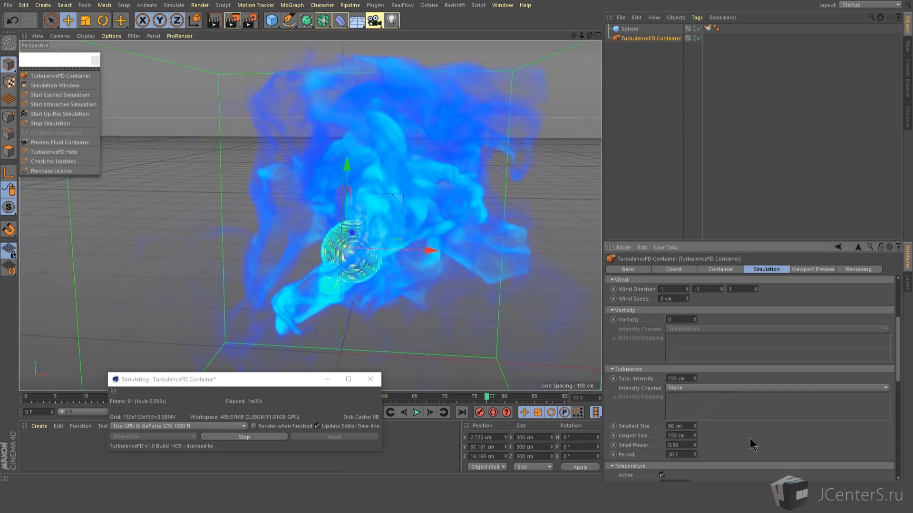
pyautogui.scroll(-3, 381, 153)
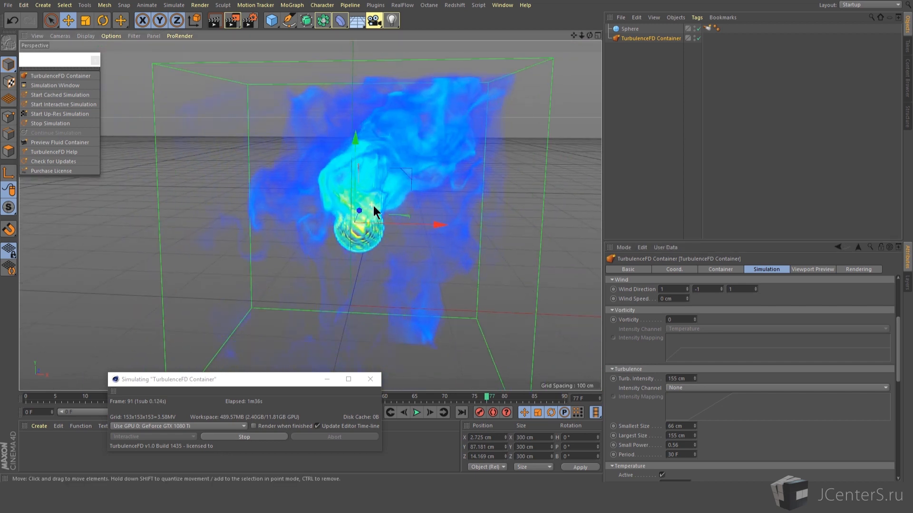
pyautogui.scroll(1, 372, 206)
# Try a turbulence Period of 5 F, and return it to 30 F.
pyautogui.moveTo(691, 455); pyautogui.dragTo(660, 458)
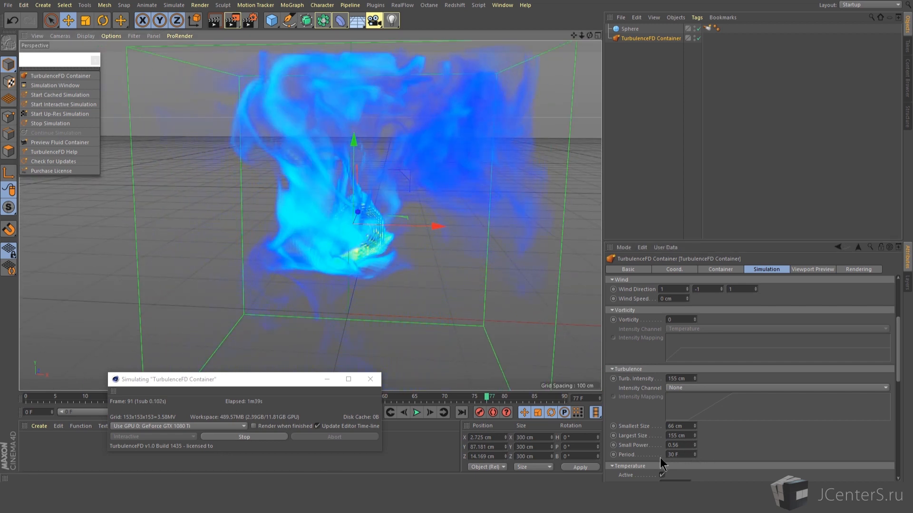
pyautogui.scroll(1, 722, 456)
pyautogui.write('5')
pyautogui.press('Return')
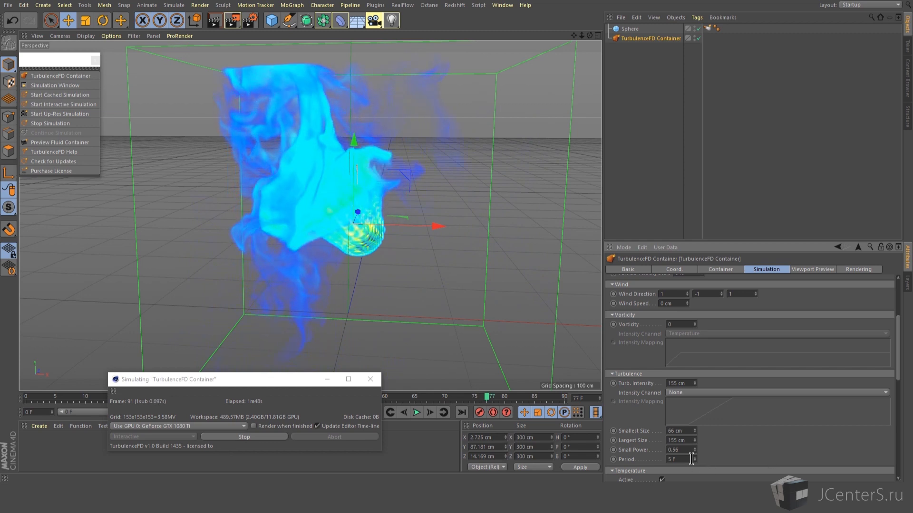
pyautogui.write('0')
pyautogui.press('Return')
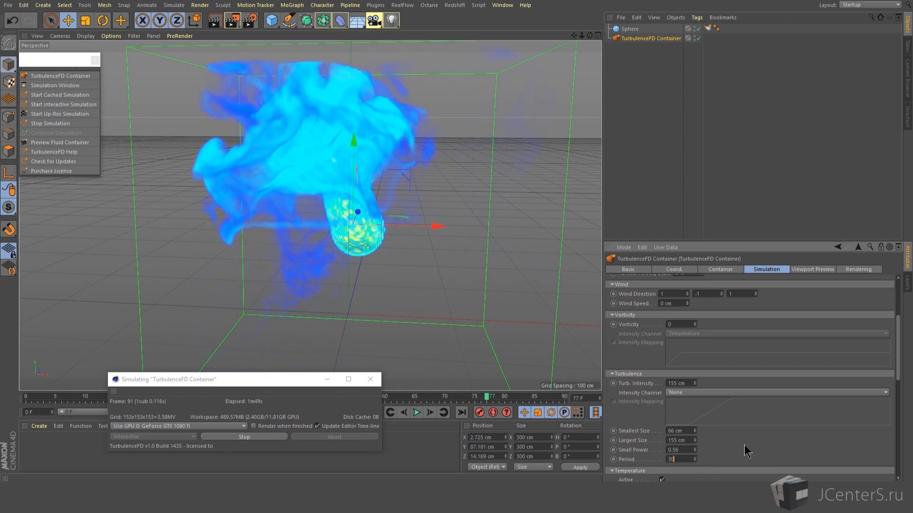
# Set the turbulence Largest Size to 5 cm.
pyautogui.scroll(-4, 640, 410)
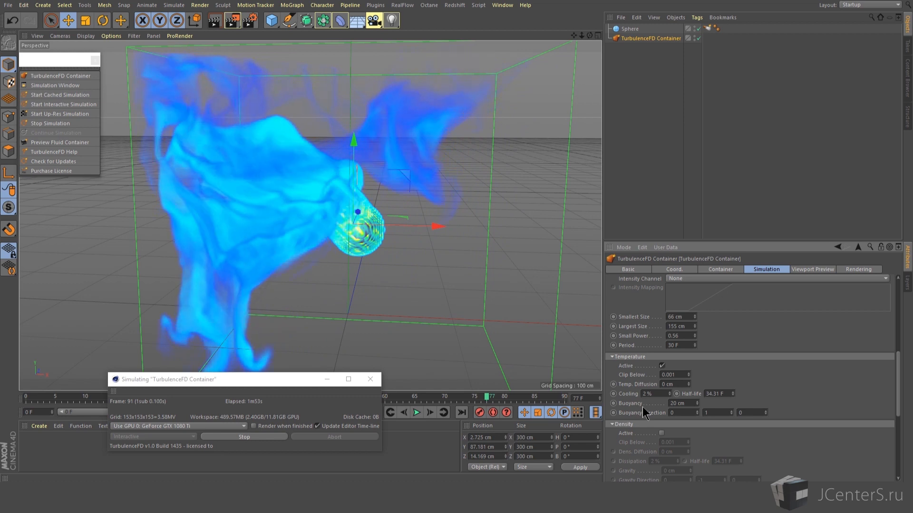
pyautogui.scroll(2, 634, 392)
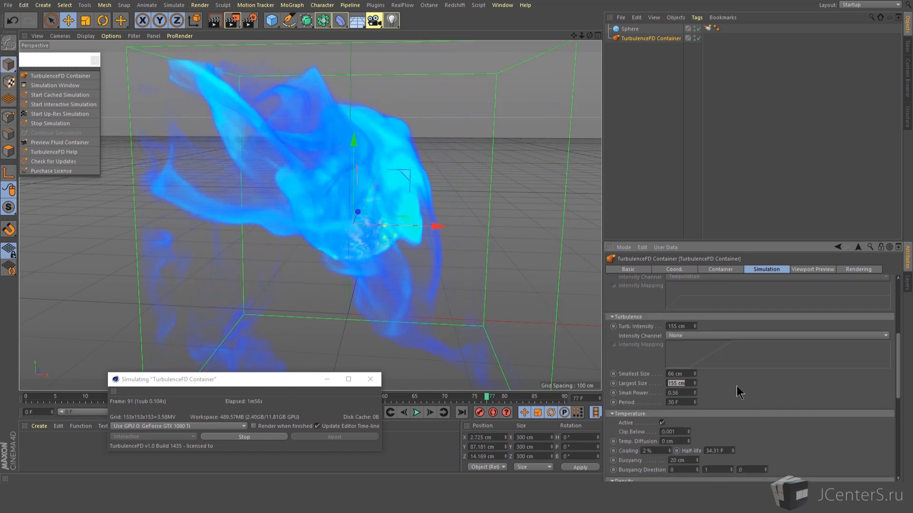
pyautogui.write('5')
pyautogui.press('Return')
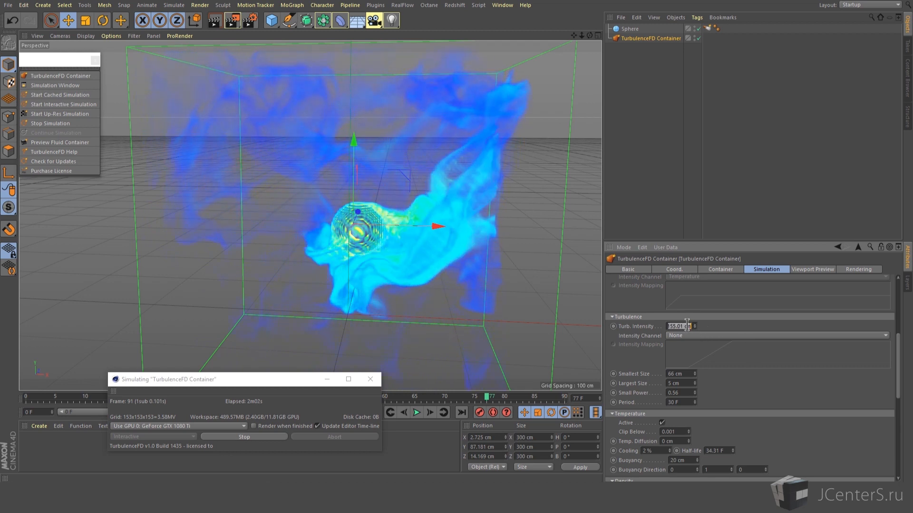
# Set the Vorticity to 55 and close the Vorticity Intensity Mapping curve editor.
pyautogui.scroll(3, 757, 360)
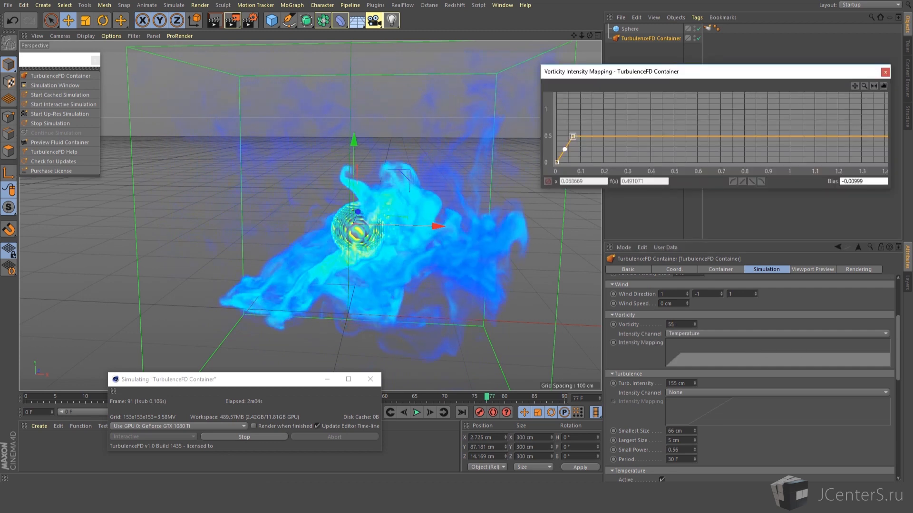
pyautogui.click(885, 72)
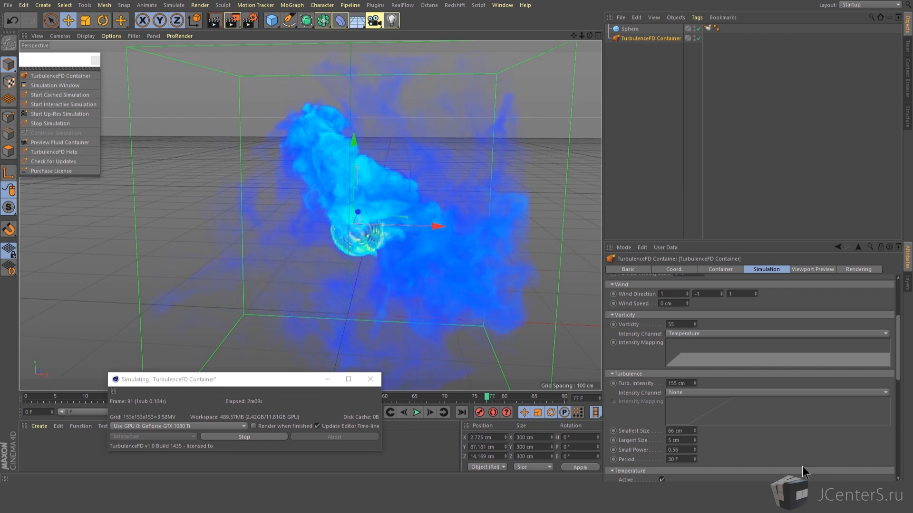
pyautogui.scroll(-2, 811, 438)
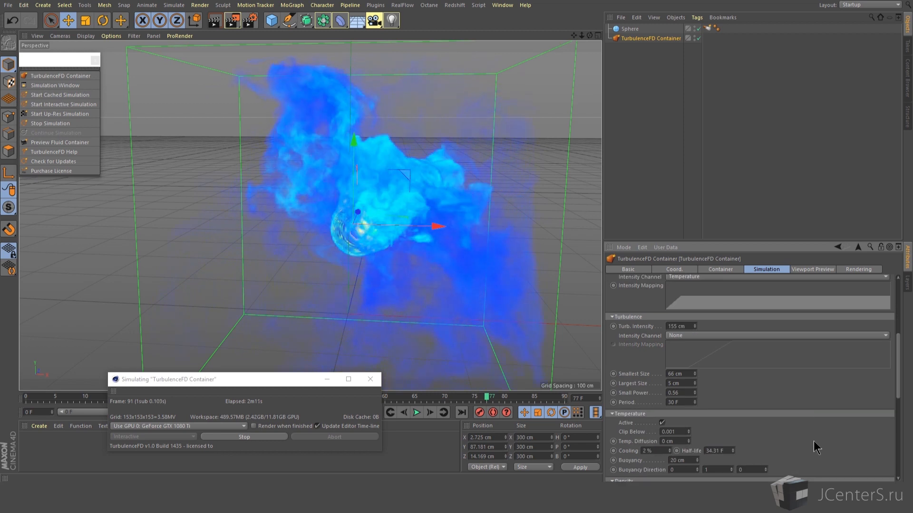
pyautogui.scroll(-2, 814, 441)
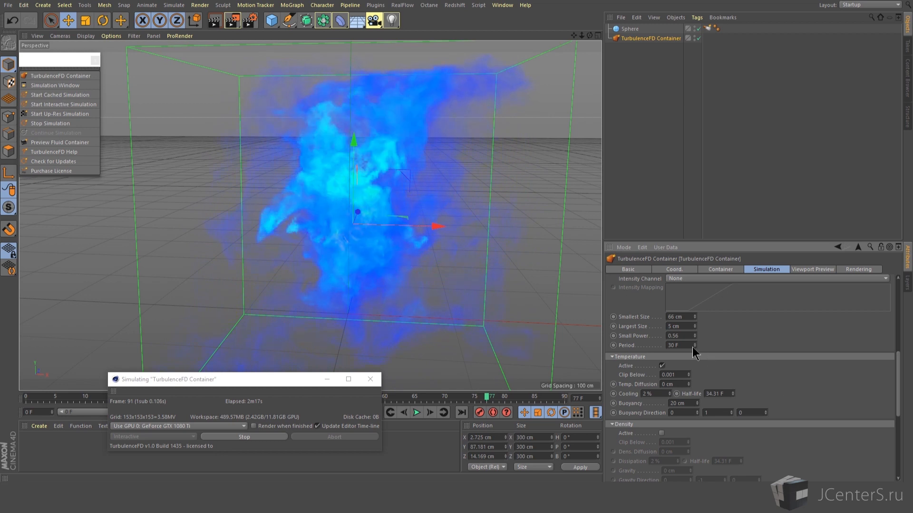
pyautogui.scroll(5, 645, 329)
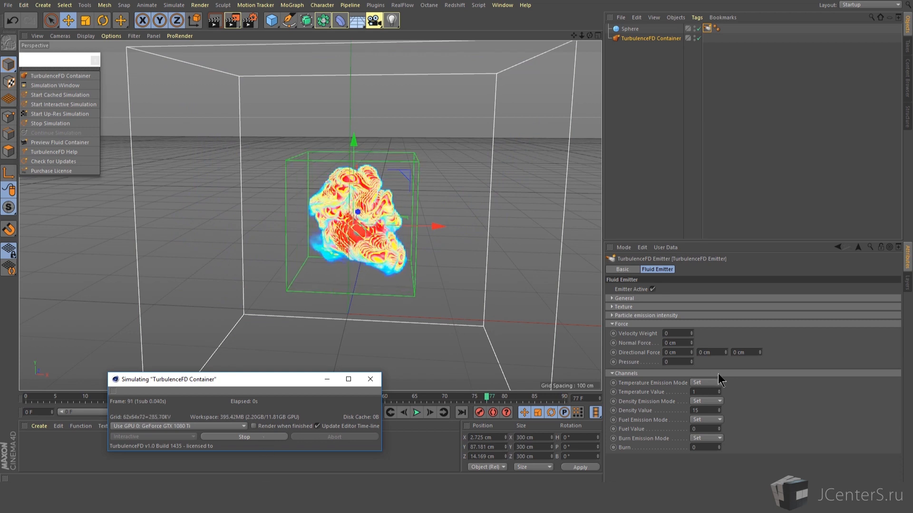
# Try the emitter's Density Emission Mode on Add, return it to Set, and restart the simulation with a lower Density Value.
pyautogui.click(707, 402)
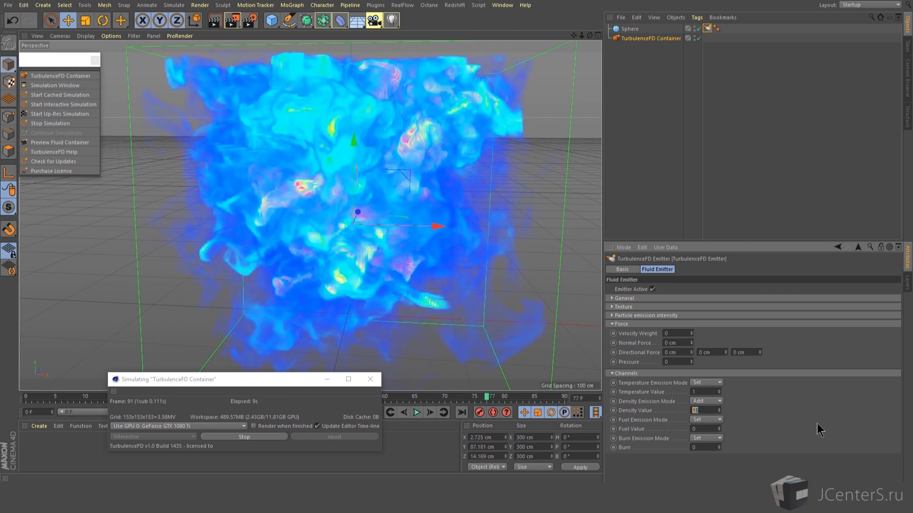
pyautogui.click(707, 402)
pyautogui.click(707, 420)
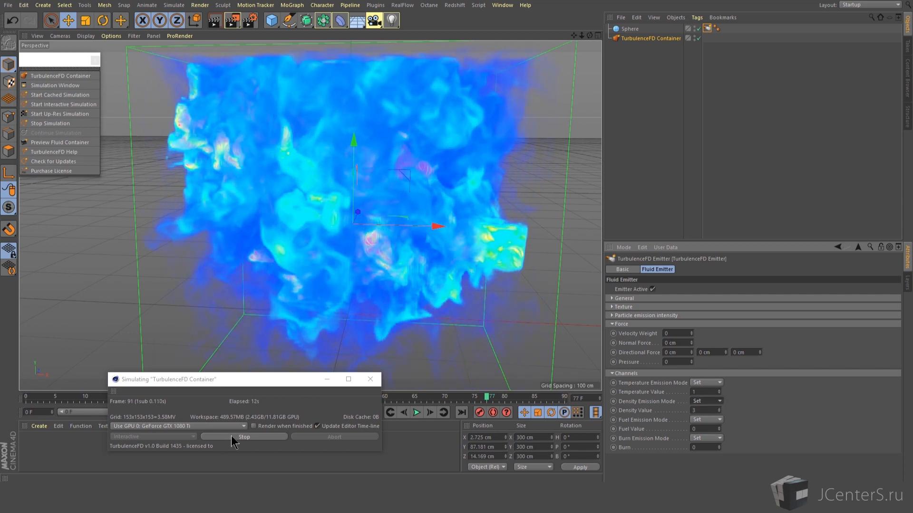
pyautogui.click(231, 435)
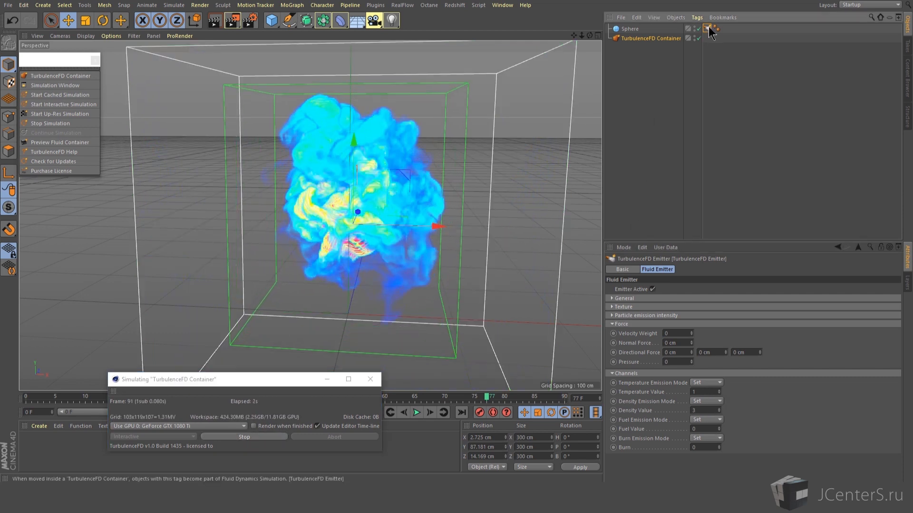
# Try a Temp. Diffusion of 0.015 cm on the TurbulenceFD Container, and reset it to 0 cm.
pyautogui.click(651, 38)
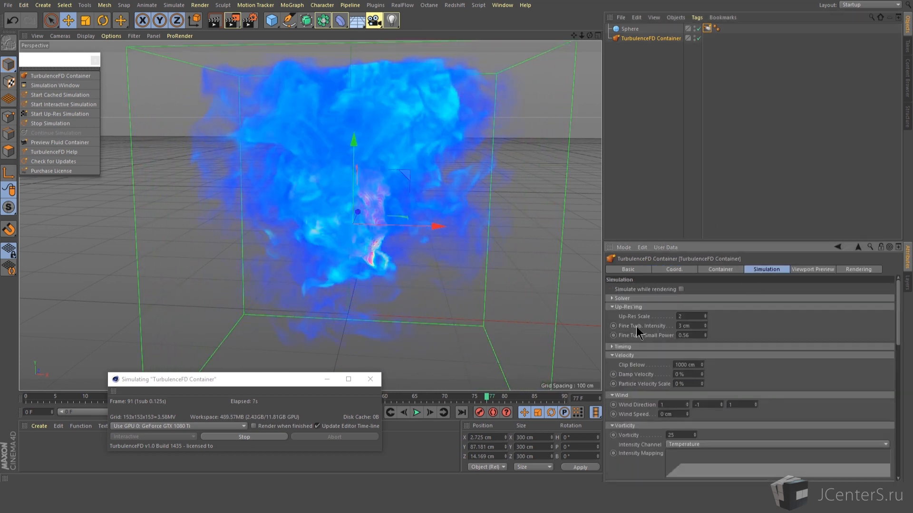
pyautogui.scroll(-5, 635, 328)
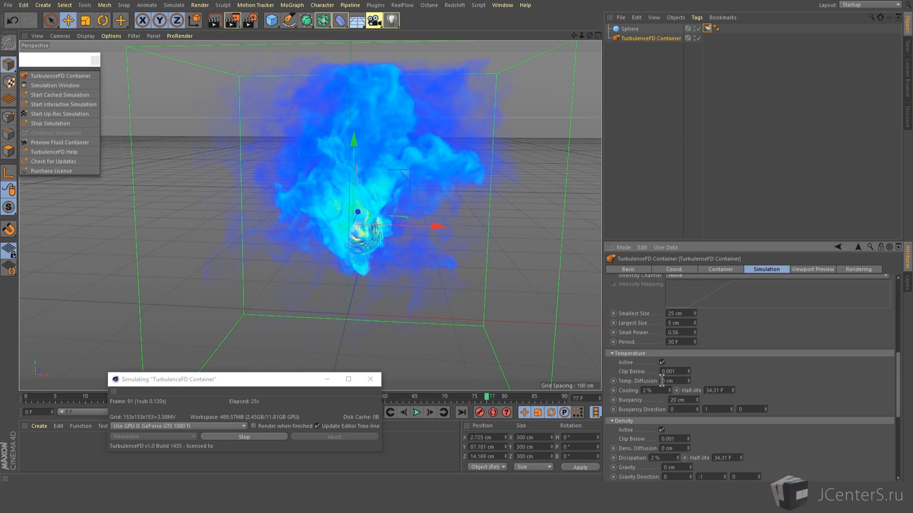
pyautogui.moveTo(688, 380)
pyautogui.mouseDown()
pyautogui.moveTo(688, 364)
pyautogui.moveTo(688, 379)
pyautogui.mouseUp()
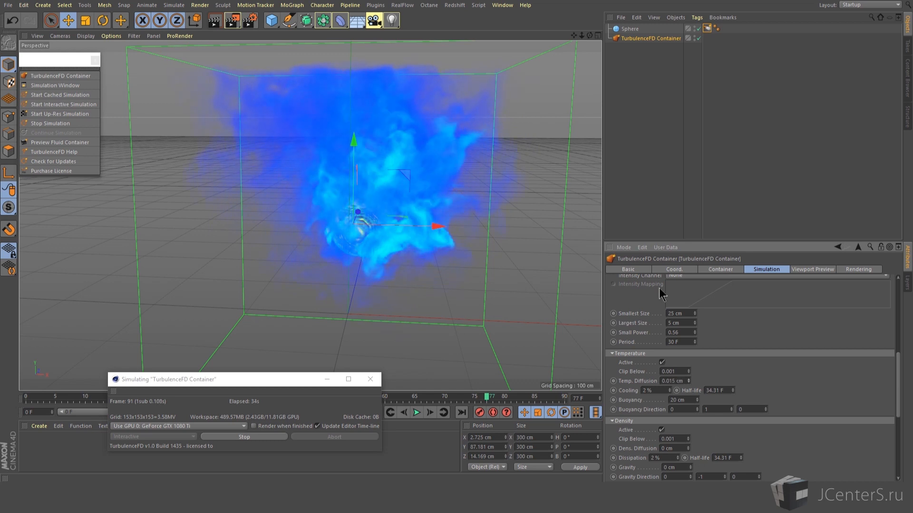
pyautogui.rightClick(689, 382)
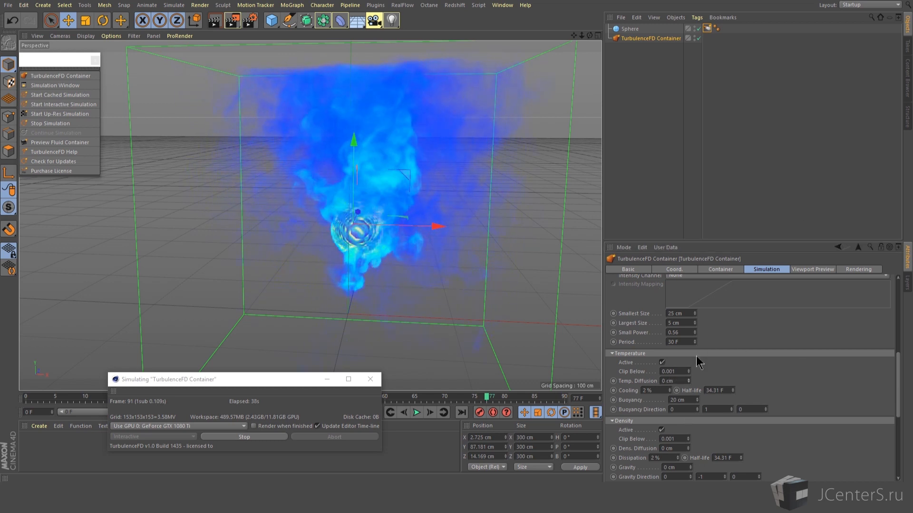
# Try a temperature Cooling of 17 %, and settle on 9 %.
pyautogui.moveTo(669, 390); pyautogui.dragTo(669, 369)
pyautogui.moveTo(359, 233)
pyautogui.keyDown('alt'); pyautogui.mouseDown()
pyautogui.moveTo(546, 220)
pyautogui.moveTo(366, 227)
pyautogui.mouseUp(); pyautogui.keyUp('alt')
pyautogui.moveTo(657, 390); pyautogui.dragTo(613, 391)
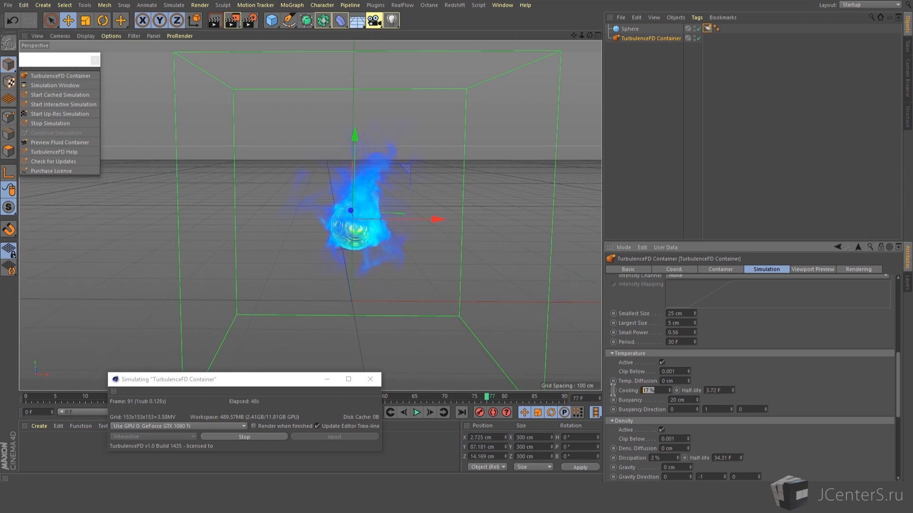
pyautogui.keyDown('alt'); pyautogui.moveTo(363, 227); pyautogui.dragTo(342, 232); pyautogui.keyUp('alt')
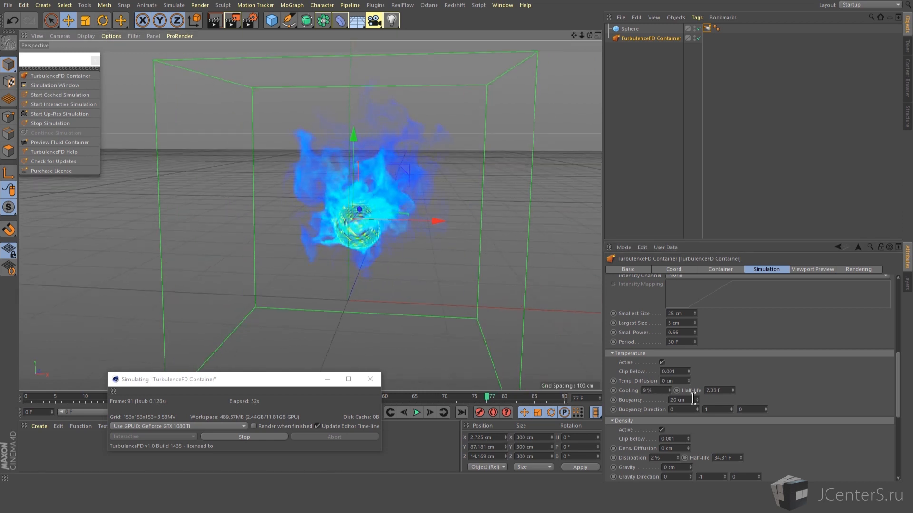
# Try a temperature Buoyancy of 183 cm, and reduce it to 11.5 cm.
pyautogui.moveTo(697, 400); pyautogui.dragTo(697, 337)
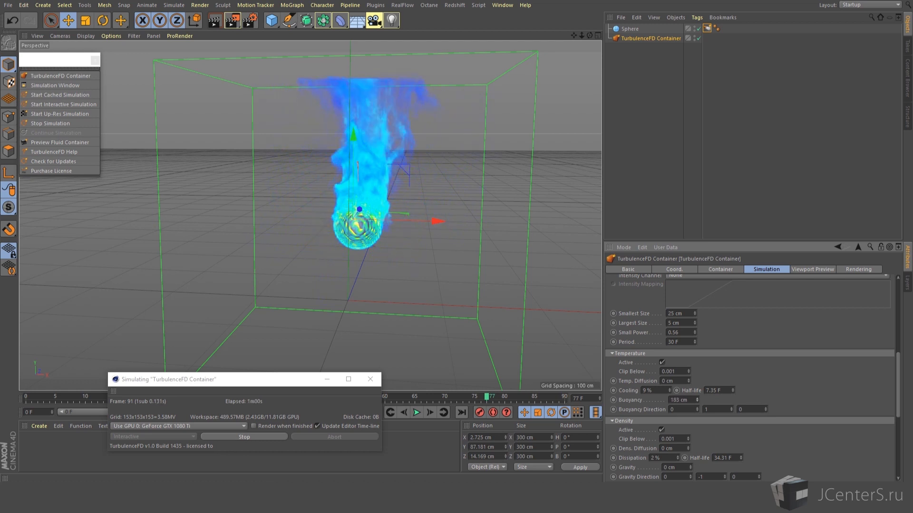
pyautogui.moveTo(697, 403)
pyautogui.mouseDown()
pyautogui.moveTo(697, 416)
pyautogui.moveTo(697, 401)
pyautogui.mouseUp()
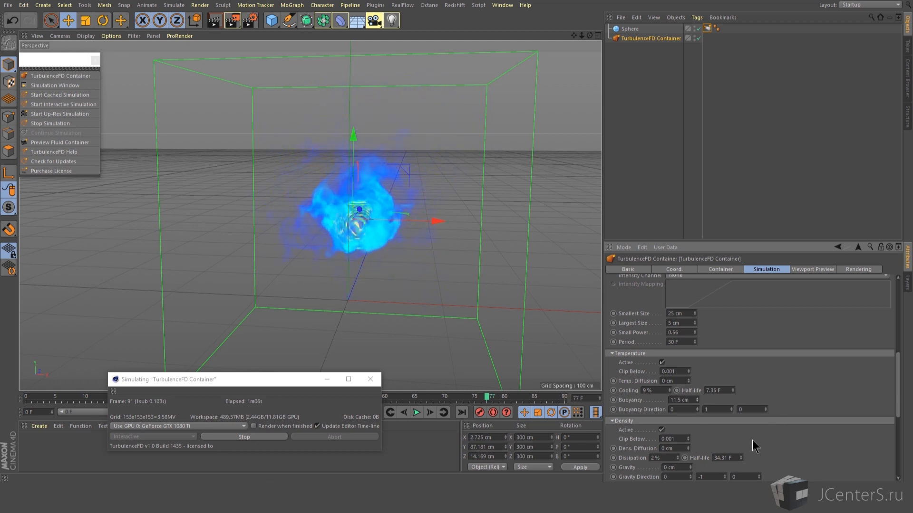
pyautogui.scroll(-3, 752, 440)
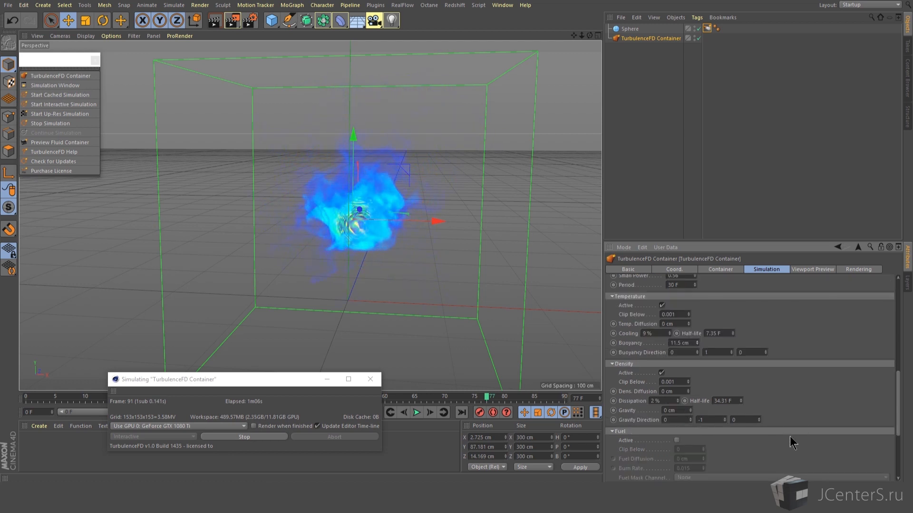
# Set the container's viewport preview channel to Density.
pyautogui.click(806, 270)
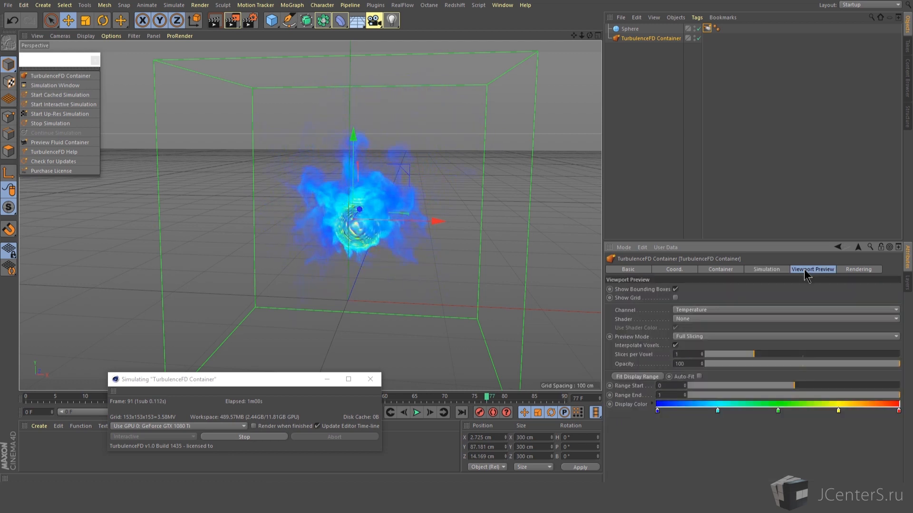
pyautogui.click(693, 310)
pyautogui.click(680, 311)
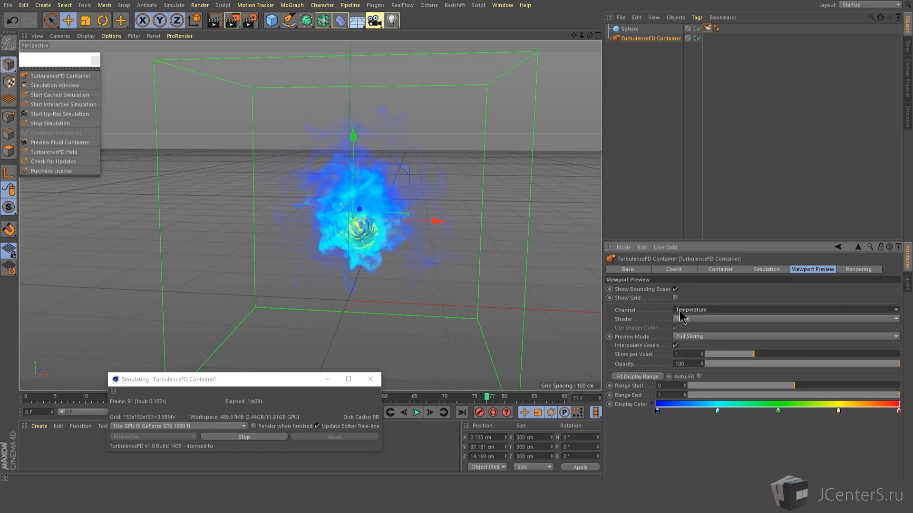
pyautogui.click(712, 310)
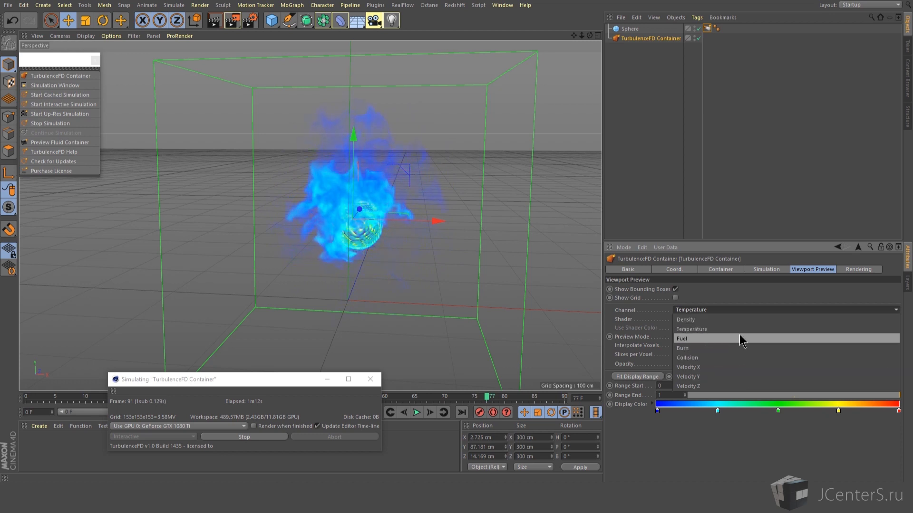
pyautogui.click(735, 321)
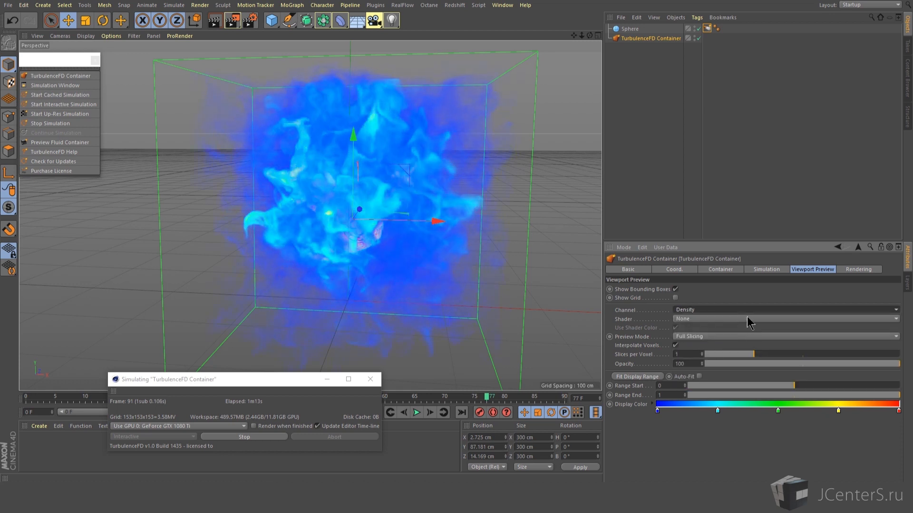
# Set the density Dissipation to 9.9 % and activate Fuel in the container's simulation settings.
pyautogui.click(767, 270)
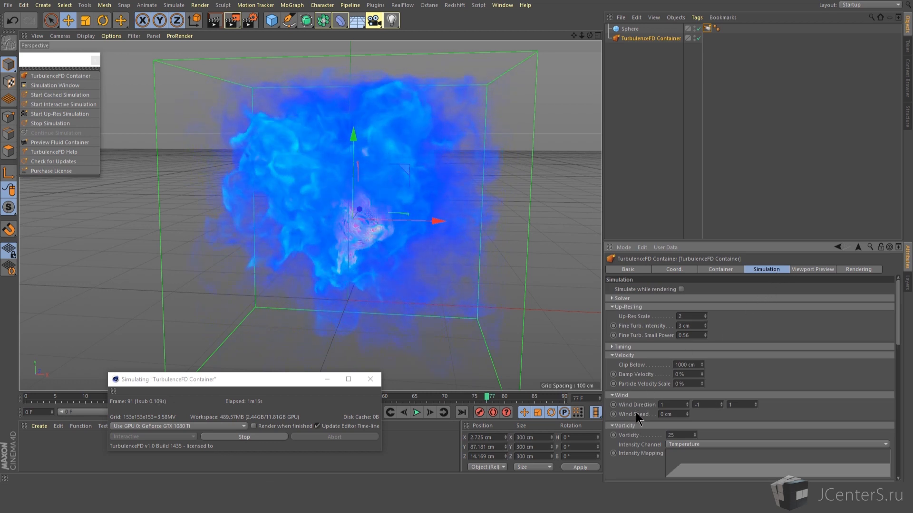
pyautogui.scroll(-6, 637, 418)
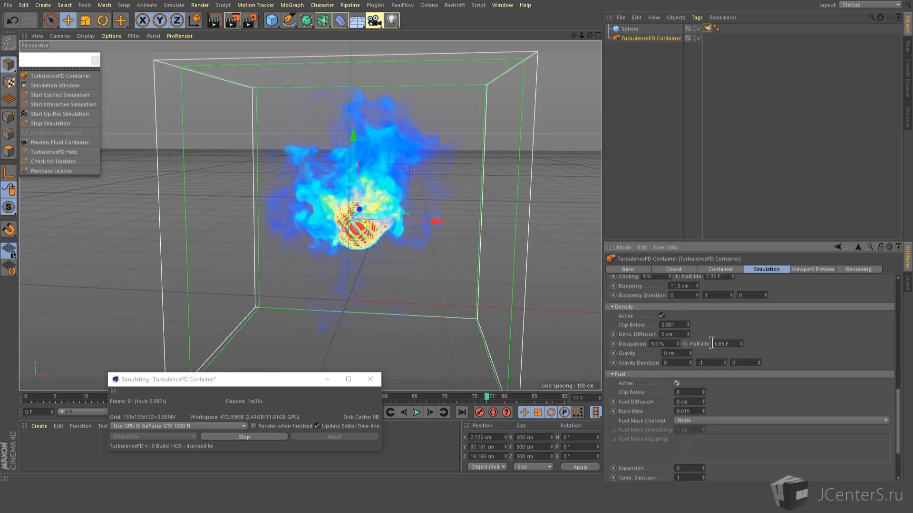
# Set the emitter's Temperature and Density Values to 0 and Fuel Value to 1, and restart the interactive simulation.
pyautogui.click(707, 29)
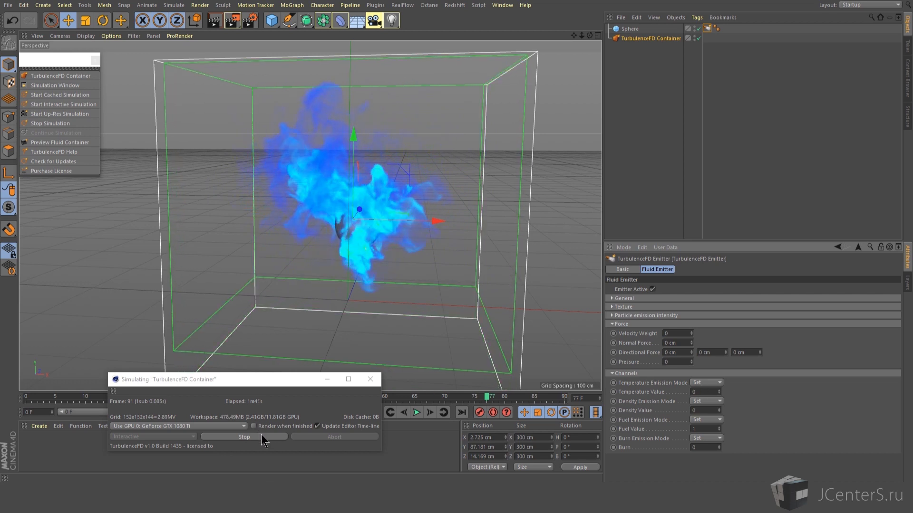
pyautogui.click(261, 436)
pyautogui.click(666, 39)
pyautogui.scroll(-5, 651, 433)
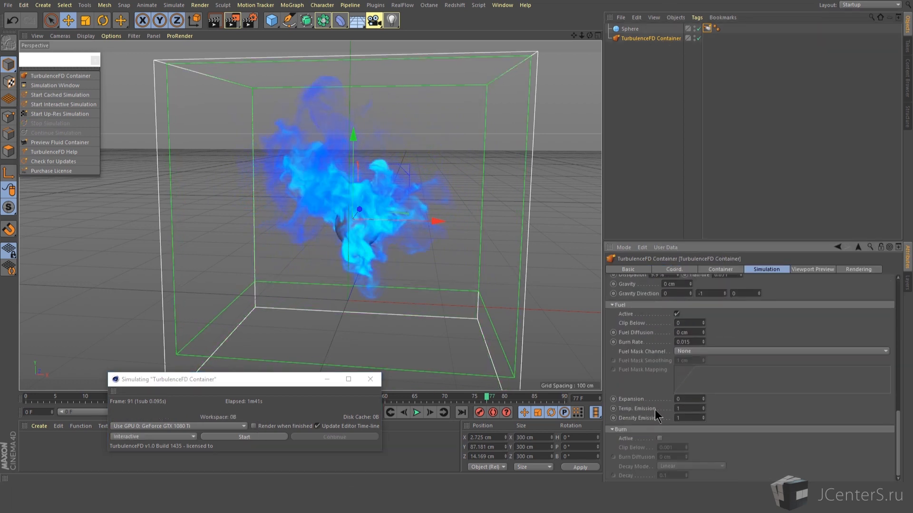
pyautogui.click(265, 437)
# Preview the Burn and Temperature channels in the viewport, and switch the preview channel to Fuel.
pyautogui.click(812, 269)
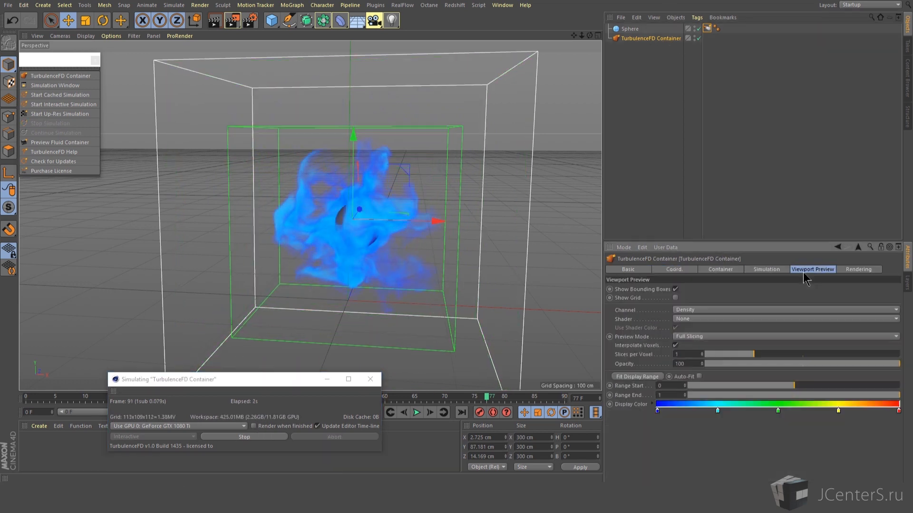
pyautogui.click(711, 310)
pyautogui.click(709, 348)
pyautogui.click(699, 312)
pyautogui.click(698, 329)
pyautogui.click(715, 309)
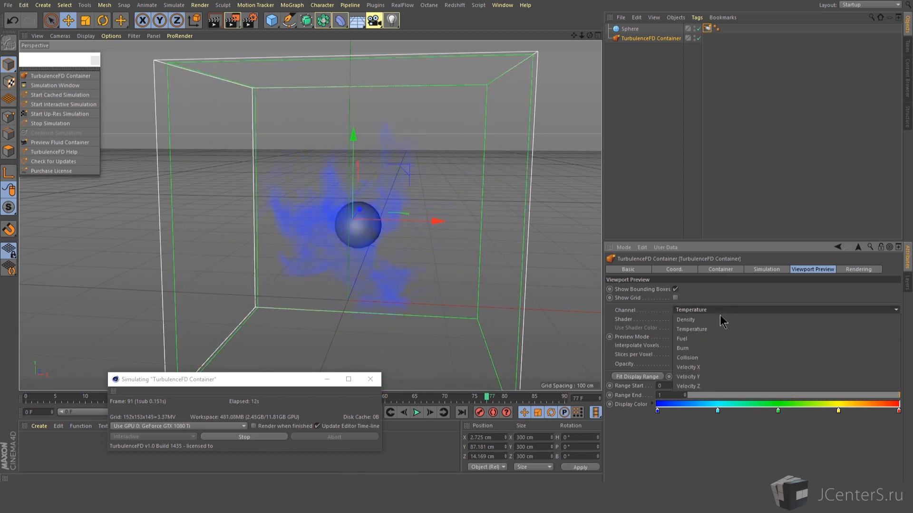
pyautogui.click(717, 338)
# Activate Burn in the simulation settings, try a fuel Burn Rate of 0.078, and reduce it to 0.001.
pyautogui.click(766, 269)
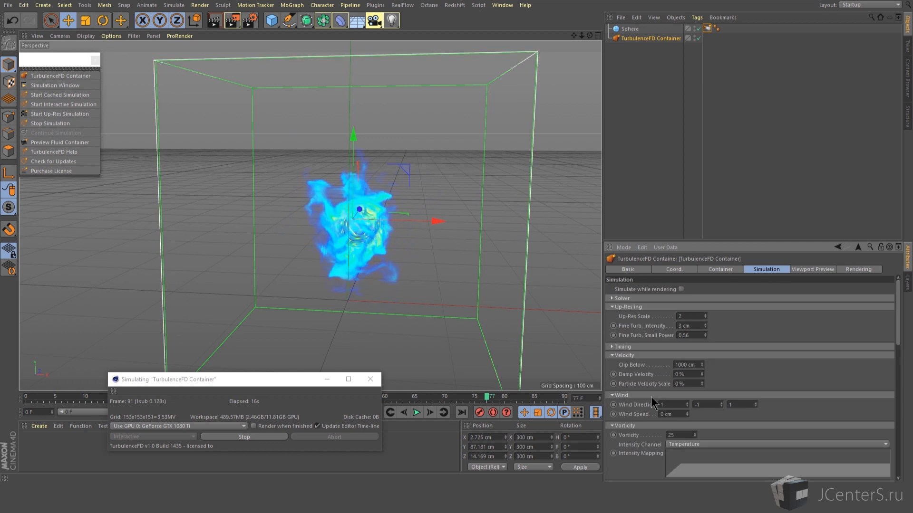
pyautogui.scroll(-5, 701, 340)
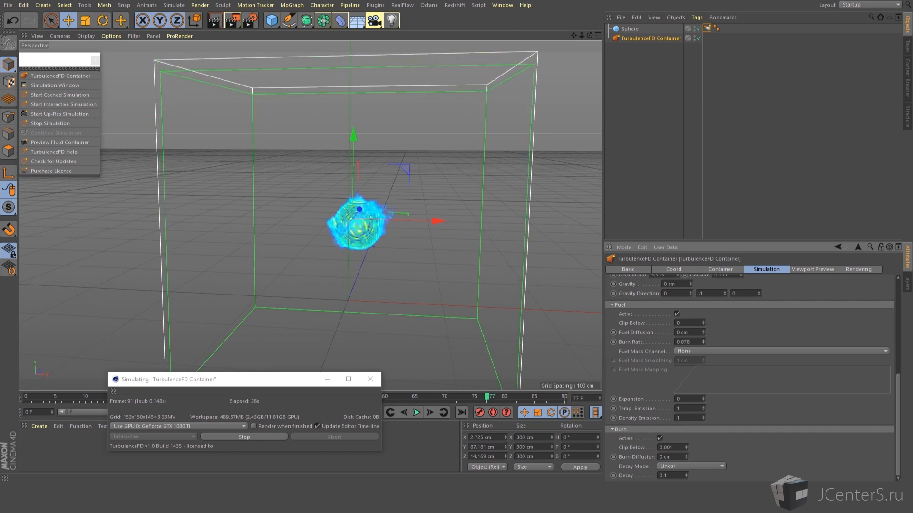
pyautogui.moveTo(703, 342); pyautogui.dragTo(703, 341)
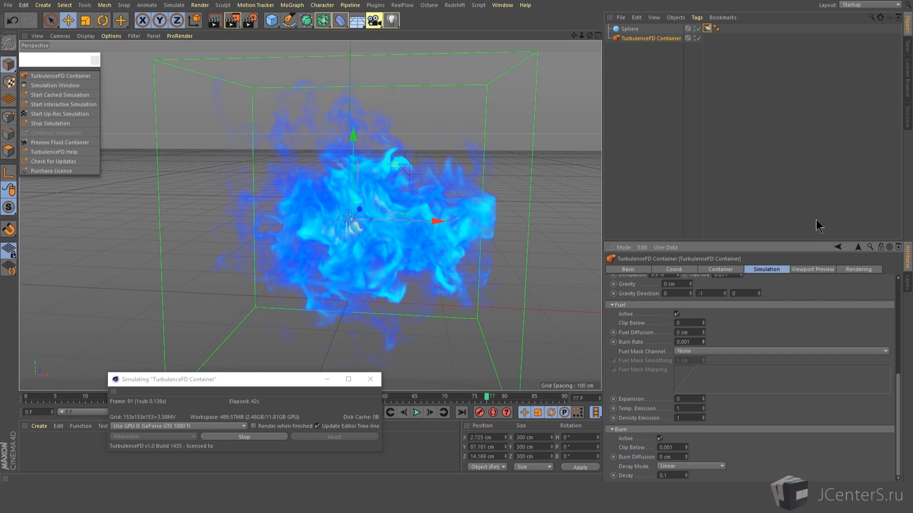
# Try changing the fuel Expansion, try Temp. Emission values of 15 and 0, and return Temp. Emission to 1.
pyautogui.moveTo(703, 399)
pyautogui.mouseDown()
pyautogui.moveTo(703, 333)
pyautogui.moveTo(703, 404)
pyautogui.mouseUp()
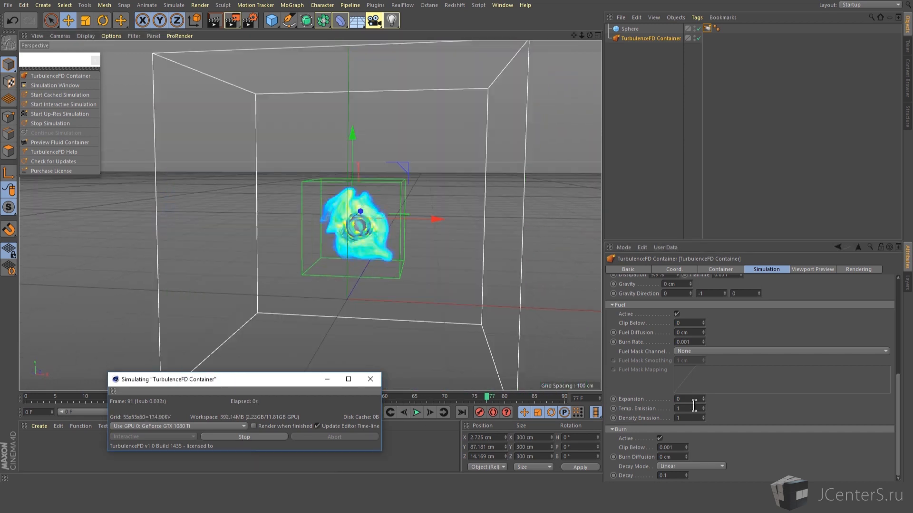
pyautogui.click(694, 407)
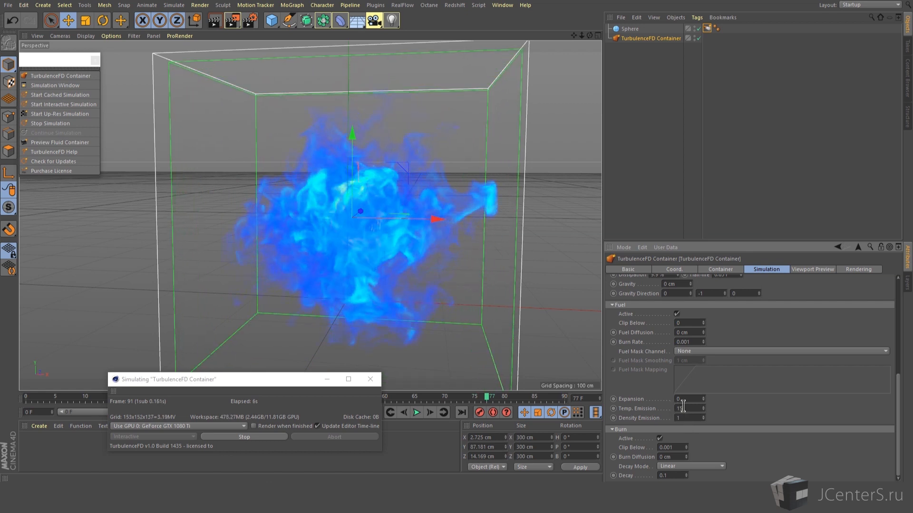
pyautogui.moveTo(691, 409); pyautogui.dragTo(661, 409)
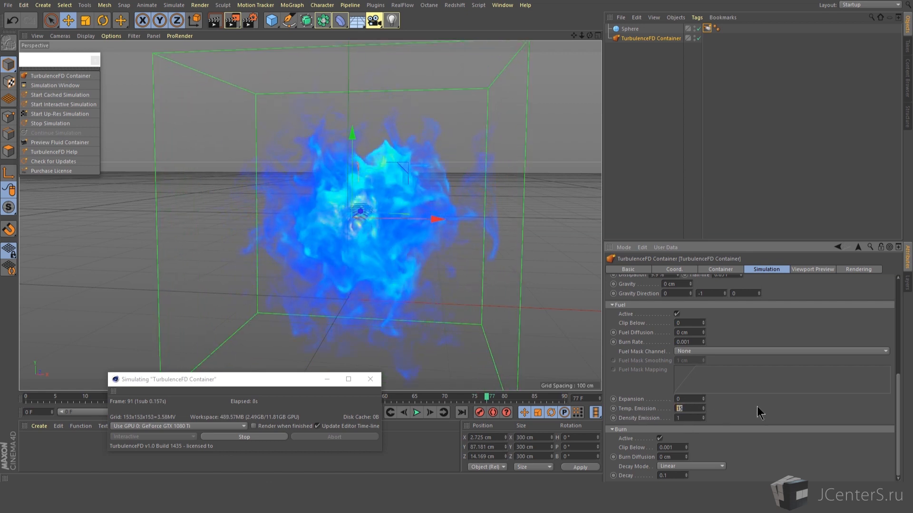
pyautogui.write('0')
pyautogui.press('Return')
pyautogui.write('1')
pyautogui.press('Return')
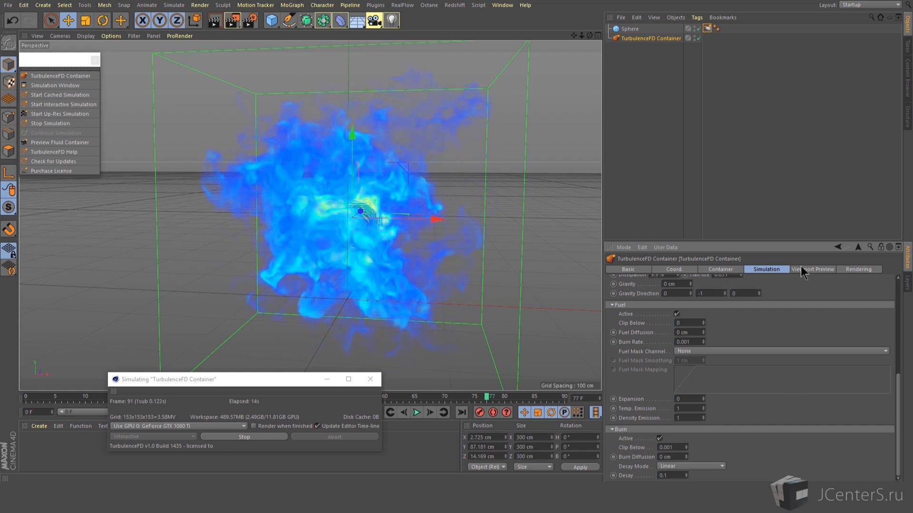
# Switch the viewport preview channel to Burn, and open the sphere's fluid emitter settings.
pyautogui.click(811, 269)
pyautogui.click(730, 309)
pyautogui.click(741, 349)
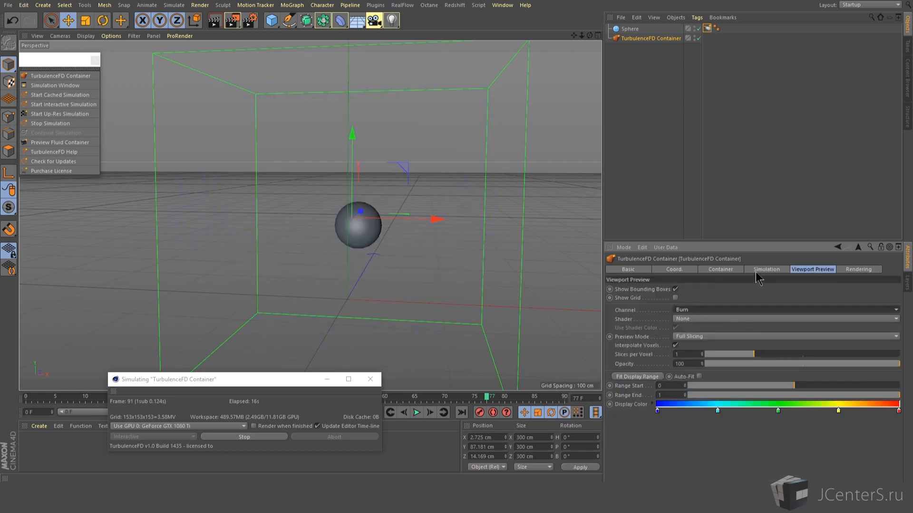
pyautogui.click(759, 270)
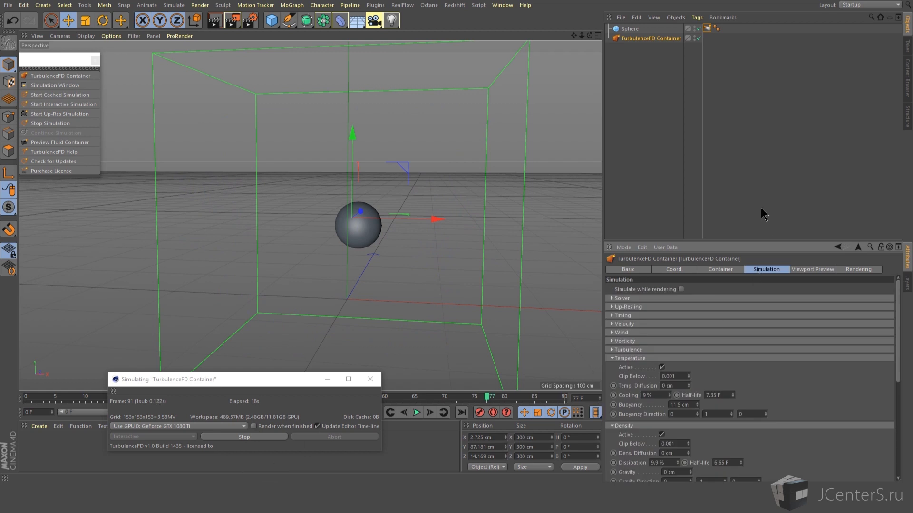
pyautogui.click(706, 28)
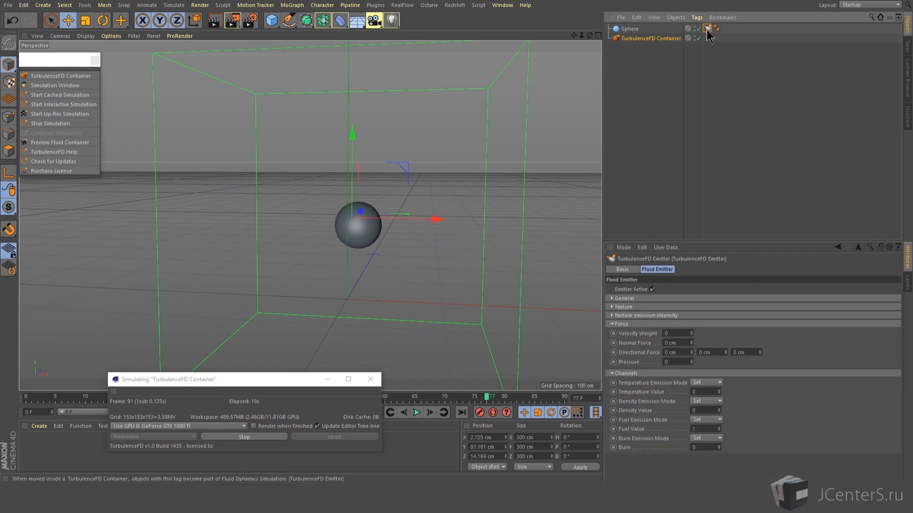
# Set the sphere emitter's Burn value to 5.
pyautogui.click(707, 447)
pyautogui.write('5')
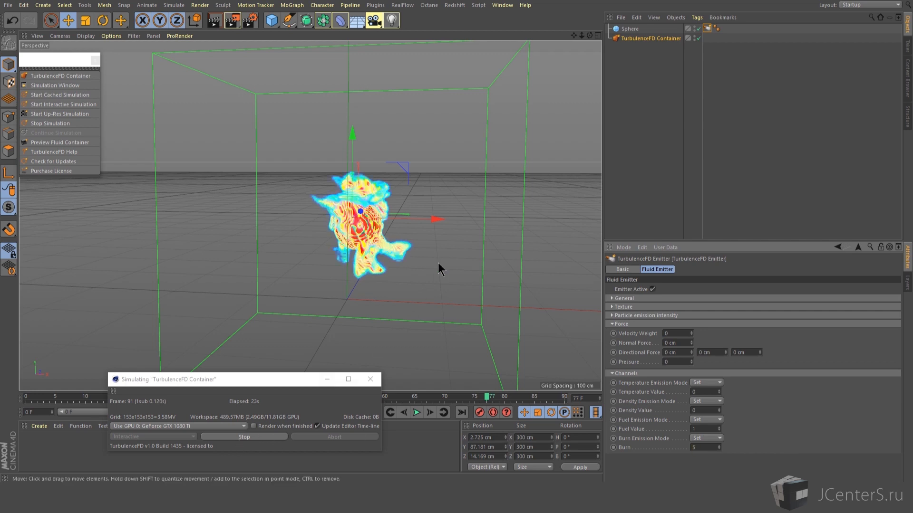
pyautogui.keyDown('alt'); pyautogui.moveTo(366, 230); pyautogui.dragTo(391, 235); pyautogui.keyUp('alt')
# Try adjusting the Burn Diffusion in the TurbulenceFD container's simulation settings.
pyautogui.click(671, 41)
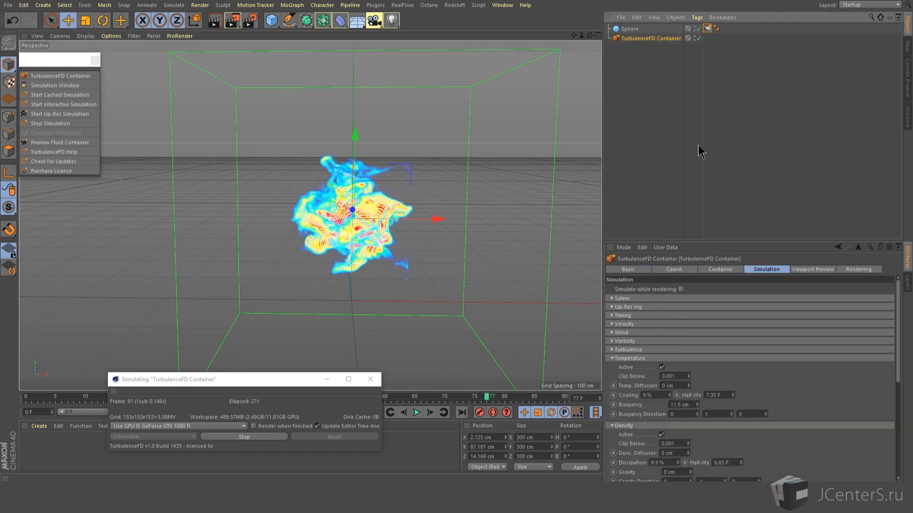
pyautogui.scroll(-5, 627, 443)
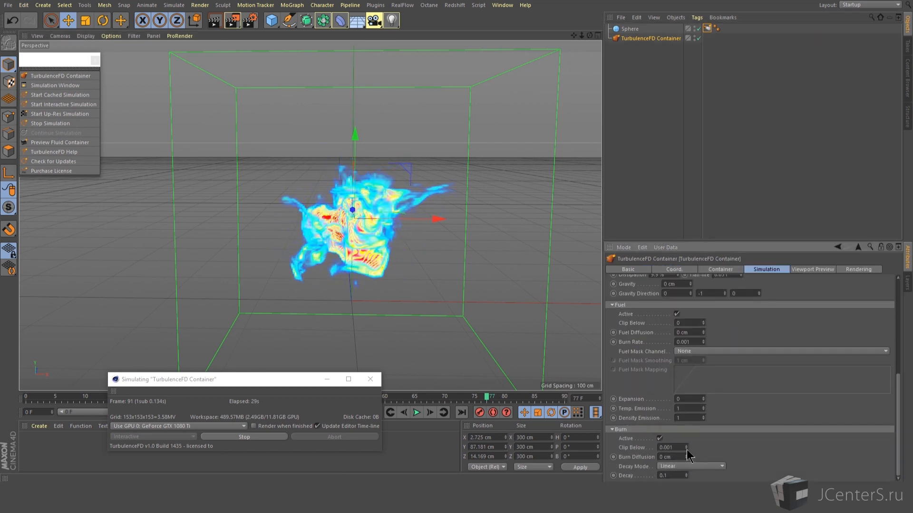
pyautogui.moveTo(686, 456)
pyautogui.mouseDown()
pyautogui.moveTo(686, 448)
pyautogui.moveTo(686, 459)
pyautogui.mouseUp()
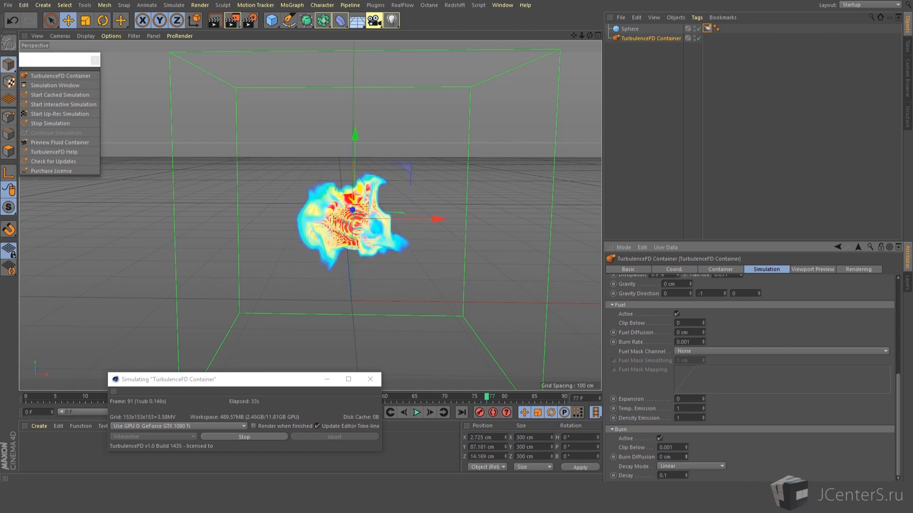
# Switch the burn Decay Mode to Exponential, try a Decay of 0 %, and set it to 2 %.
pyautogui.click(695, 465)
pyautogui.click(691, 460)
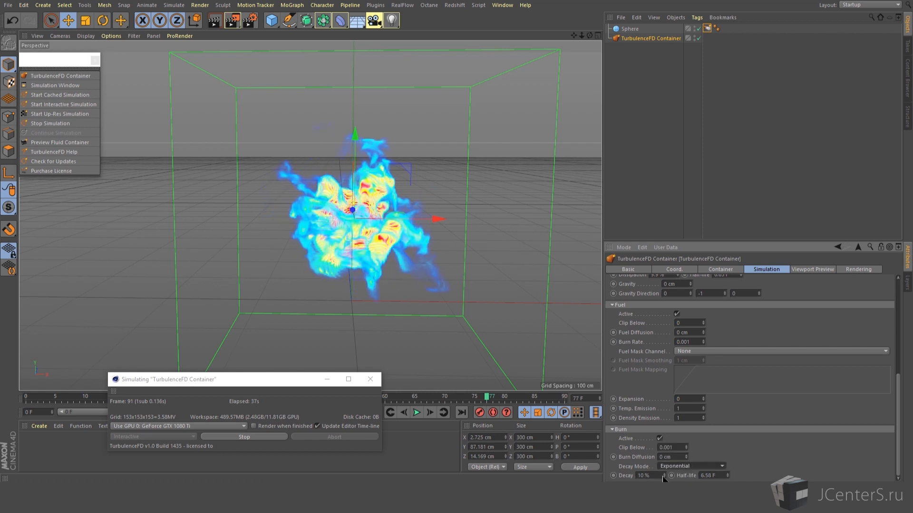
pyautogui.moveTo(664, 476)
pyautogui.mouseDown()
pyautogui.moveTo(664, 466)
pyautogui.moveTo(664, 481)
pyautogui.mouseUp()
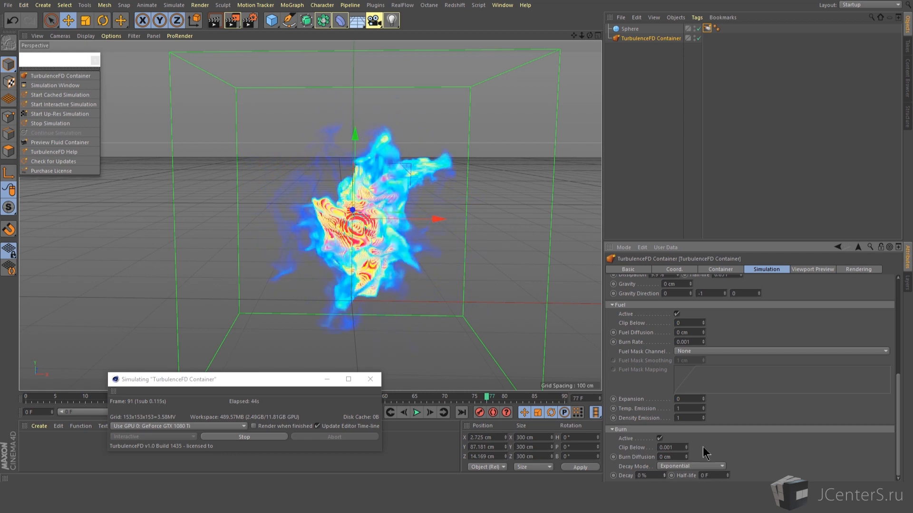
pyautogui.doubleClick(652, 476)
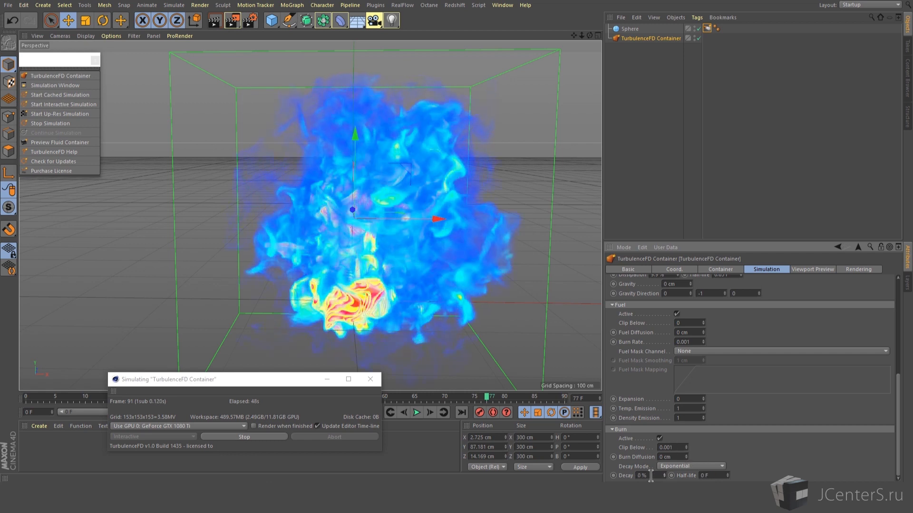
pyautogui.write('2')
pyautogui.press('Return')
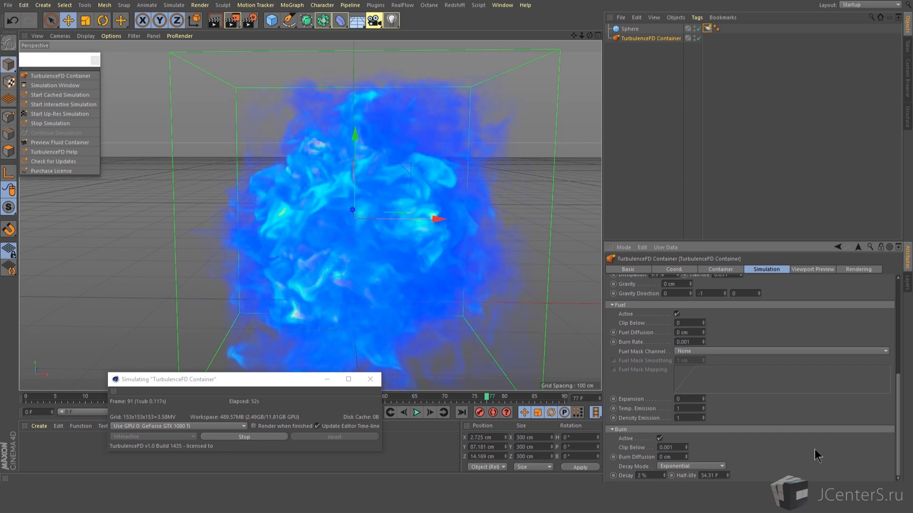
# Reduce the sphere emitter's Radius to 0.16 cm and stop the simulation.
pyautogui.click(707, 29)
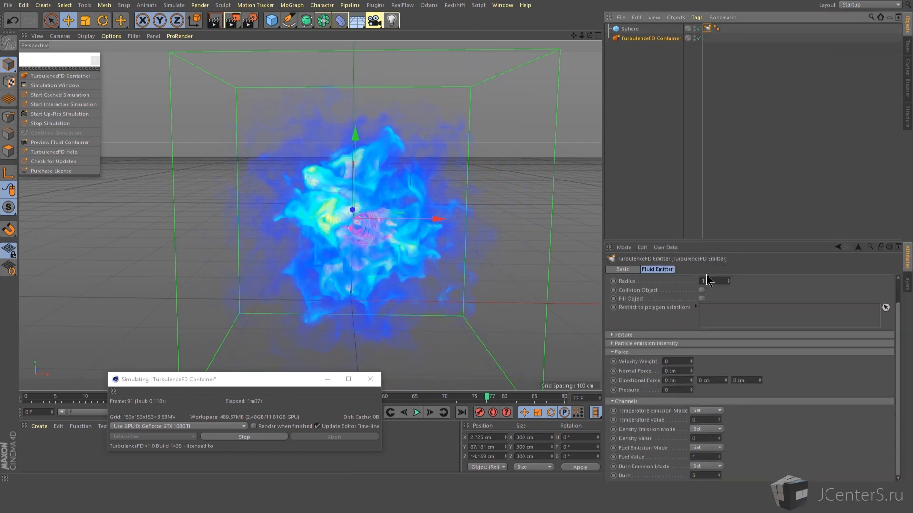
pyautogui.moveTo(728, 281)
pyautogui.mouseDown()
pyautogui.moveTo(728, 253)
pyautogui.moveTo(728, 281)
pyautogui.mouseUp()
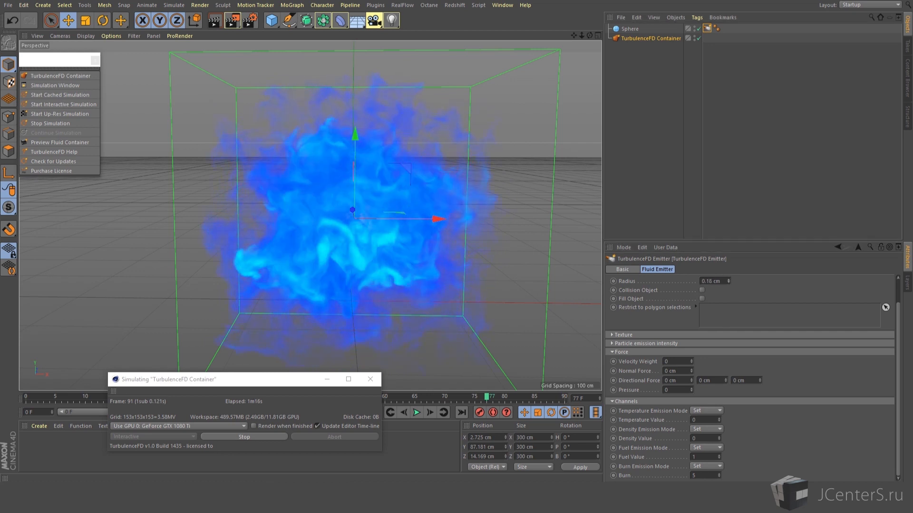
pyautogui.click(214, 437)
# Create a tilted slab from a cube above the container and make it editable with its axis at its upper end.
pyautogui.click(272, 21)
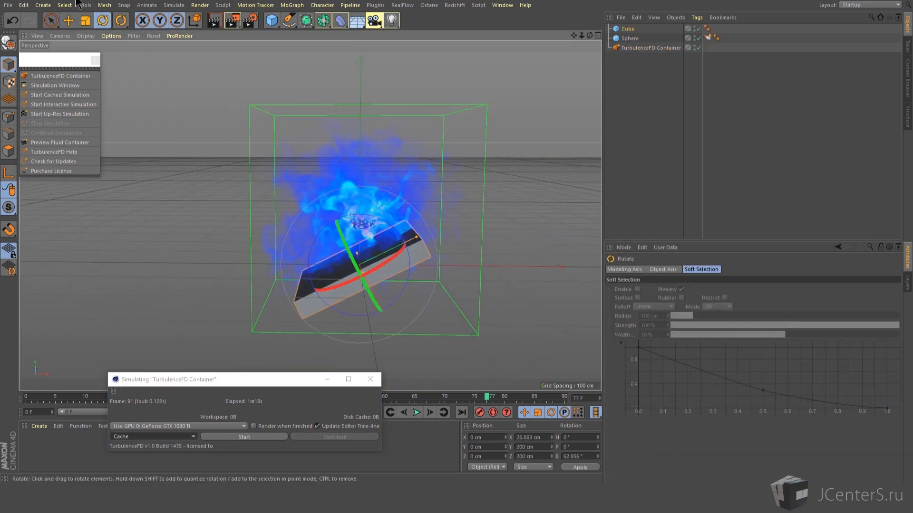
pyautogui.moveTo(398, 270); pyautogui.dragTo(269, 116)
pyautogui.scroll(2, 226, 49)
pyautogui.click(9, 172)
pyautogui.moveTo(313, 84); pyautogui.dragTo(389, 66)
pyautogui.click(628, 30)
pyautogui.press('c')
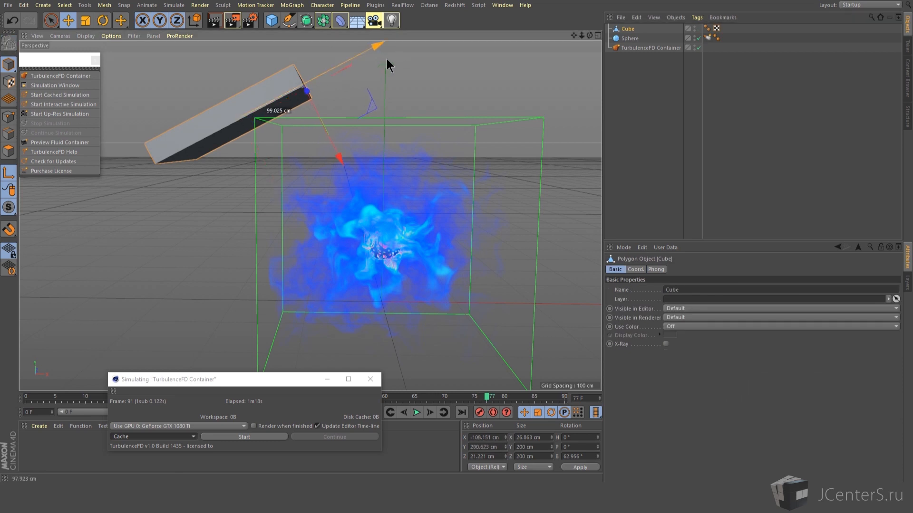
# Add a TurbulenceFD emitter tag to the slab, animate its rotation around its end, and play the animation.
pyautogui.moveTo(178, 377); pyautogui.dragTo(159, 287)
pyautogui.click(238, 399)
pyautogui.rightClick(643, 30)
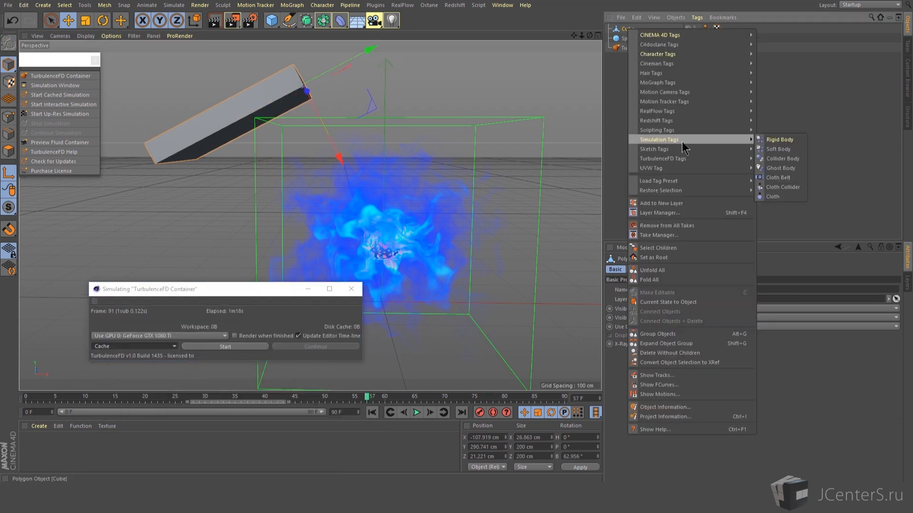
pyautogui.click(753, 162)
pyautogui.press('r')
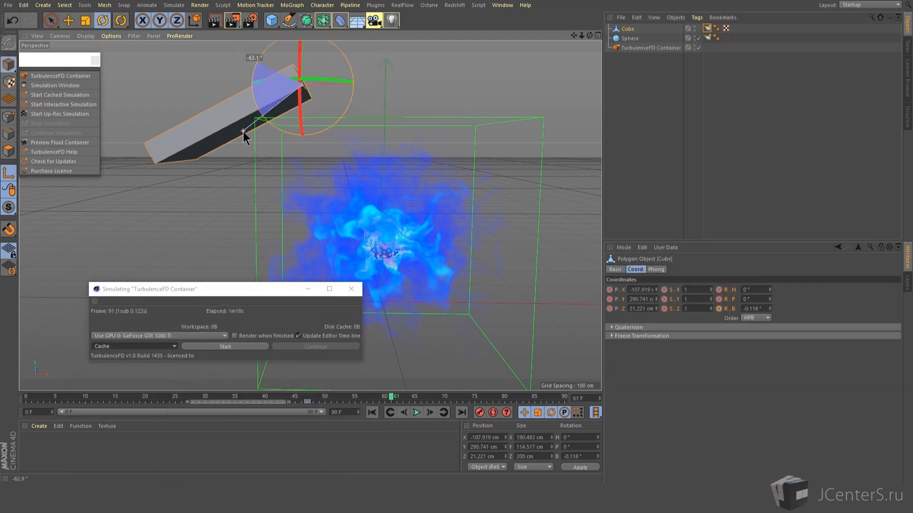
pyautogui.click(417, 413)
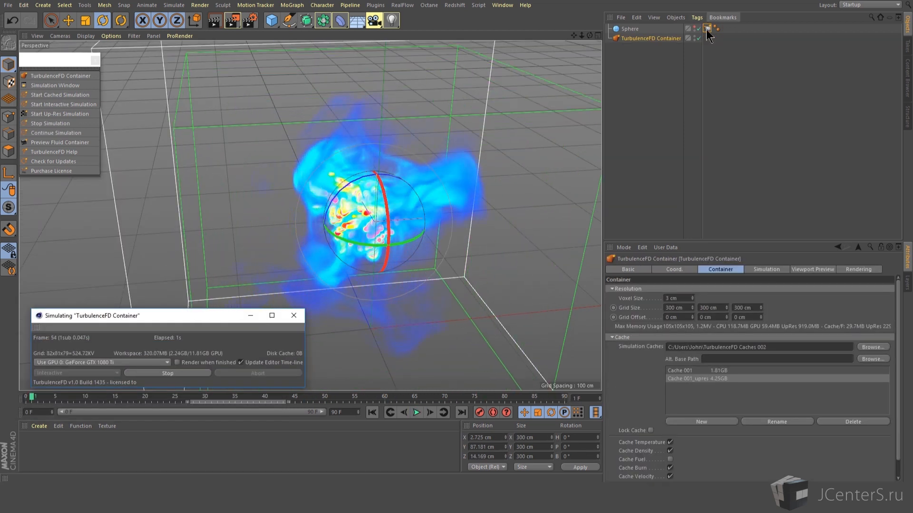
# Enable Fill Object on the sphere's fluid emitter and inspect the running simulation.
pyautogui.keyDown('alt'); pyautogui.moveTo(378, 219); pyautogui.dragTo(395, 172); pyautogui.keyUp('alt')
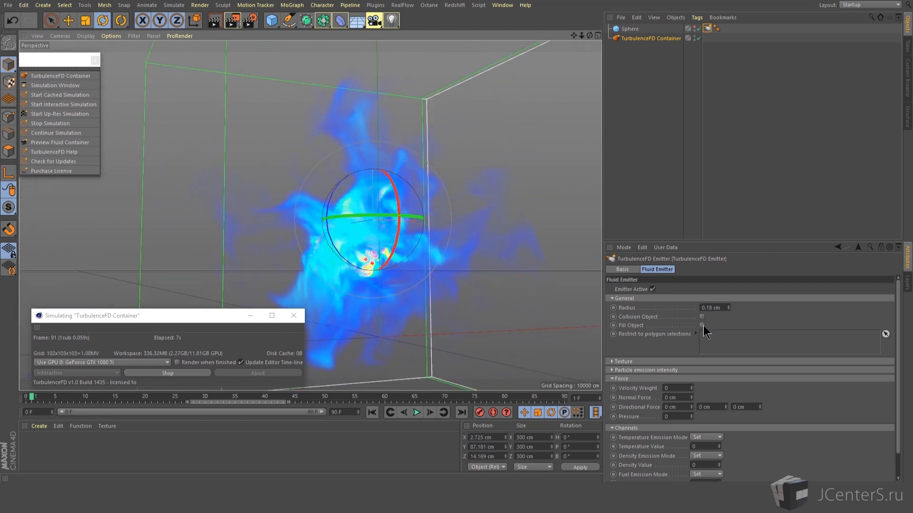
pyautogui.click(703, 325)
pyautogui.keyDown('alt'); pyautogui.moveTo(359, 239); pyautogui.dragTo(343, 232); pyautogui.keyUp('alt')
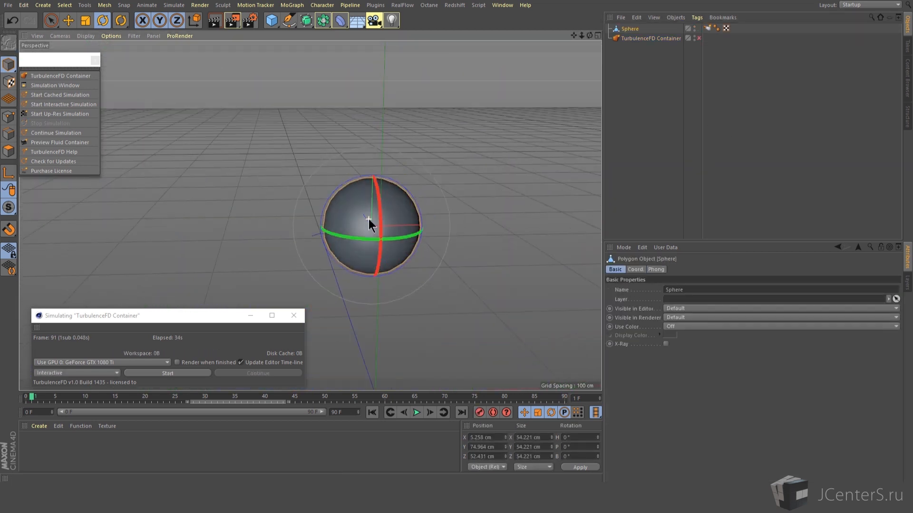
# Select two separate polygon patches on the sphere and store them as a selection tag.
pyautogui.scroll(4, 369, 219)
pyautogui.click(9, 151)
pyautogui.click(51, 21)
pyautogui.moveTo(359, 219); pyautogui.dragTo(381, 252)
pyautogui.keyDown('alt'); pyautogui.moveTo(419, 223); pyautogui.dragTo(371, 221); pyautogui.keyUp('alt')
pyautogui.moveTo(479, 173)
pyautogui.keyDown('shift'); pyautogui.mouseDown()
pyautogui.moveTo(495, 199)
pyautogui.moveTo(490, 242)
pyautogui.mouseUp(); pyautogui.keyUp('shift')
pyautogui.keyDown('alt'); pyautogui.moveTo(428, 228); pyautogui.dragTo(476, 231); pyautogui.keyUp('alt')
pyautogui.click(65, 6)
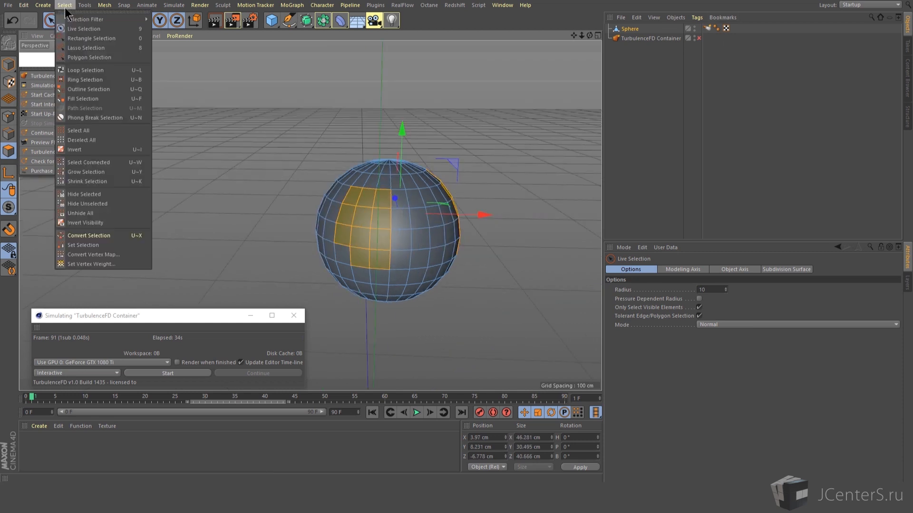
pyautogui.click(131, 245)
# Restrict the sphere's fluid emitter to the stored polygon selection and inspect the simulated emission.
pyautogui.click(730, 115)
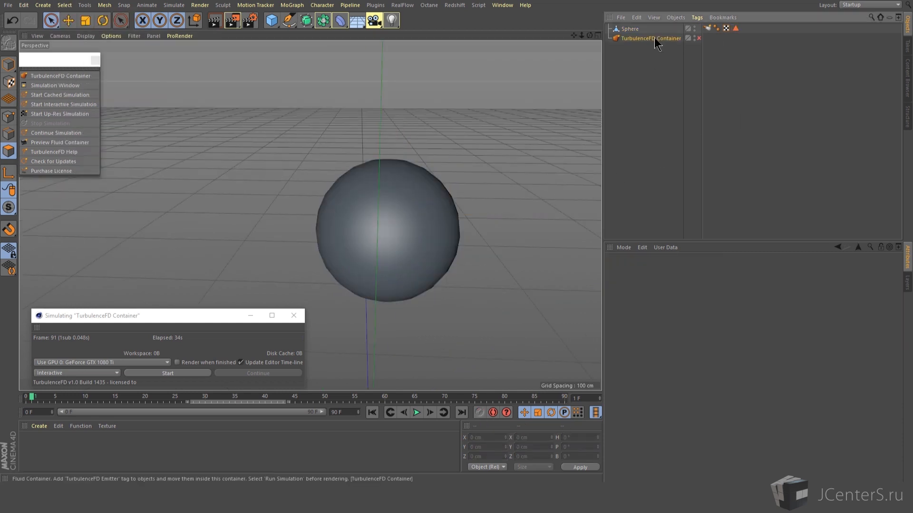
pyautogui.click(706, 28)
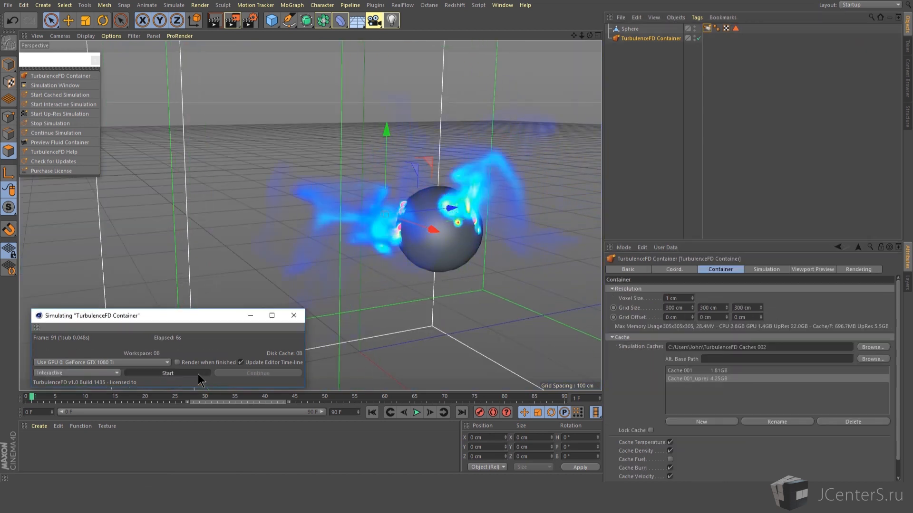
pyautogui.keyDown('alt'); pyautogui.moveTo(504, 257); pyautogui.dragTo(416, 242); pyautogui.keyUp('alt')
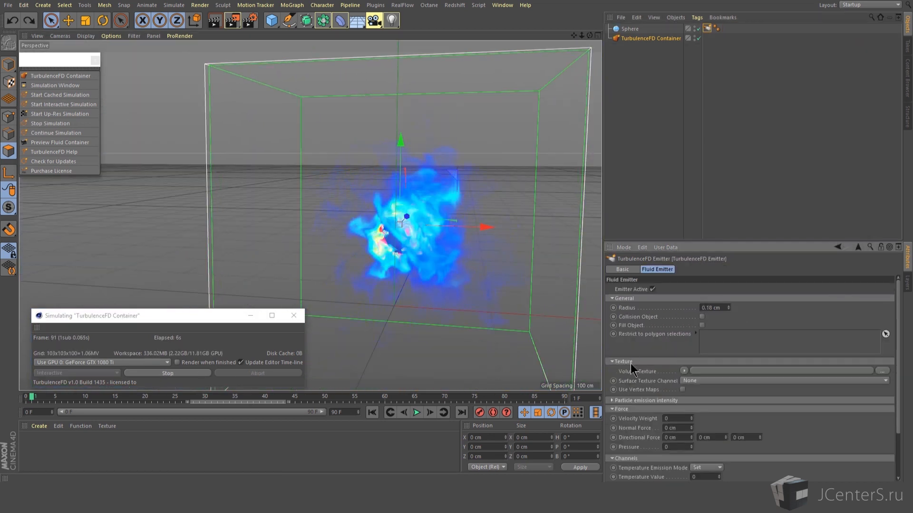
# Assign a Noise shader as the emitter's Volume Texture, with Brightness at -17 % and Contrast at 93 %.
pyautogui.click(684, 371)
pyautogui.click(694, 231)
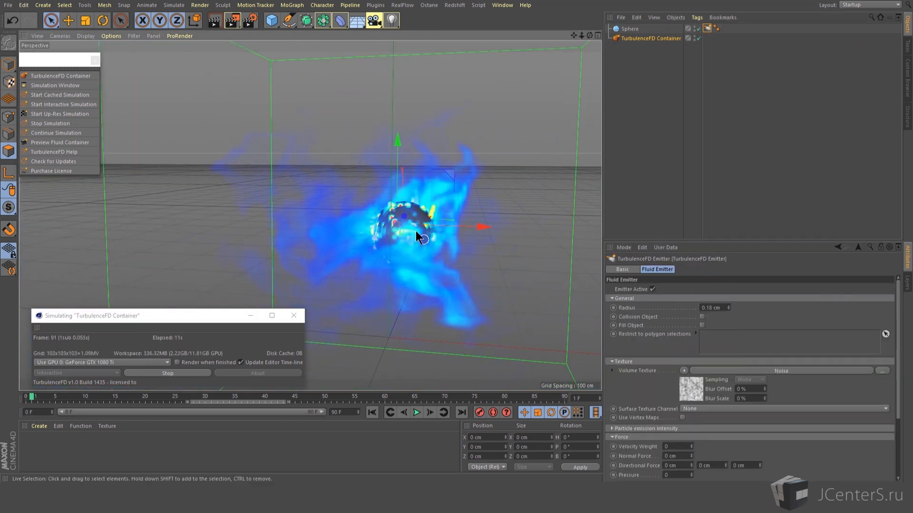
pyautogui.keyDown('alt'); pyautogui.moveTo(415, 231); pyautogui.dragTo(412, 279); pyautogui.keyUp('alt')
pyautogui.click(684, 387)
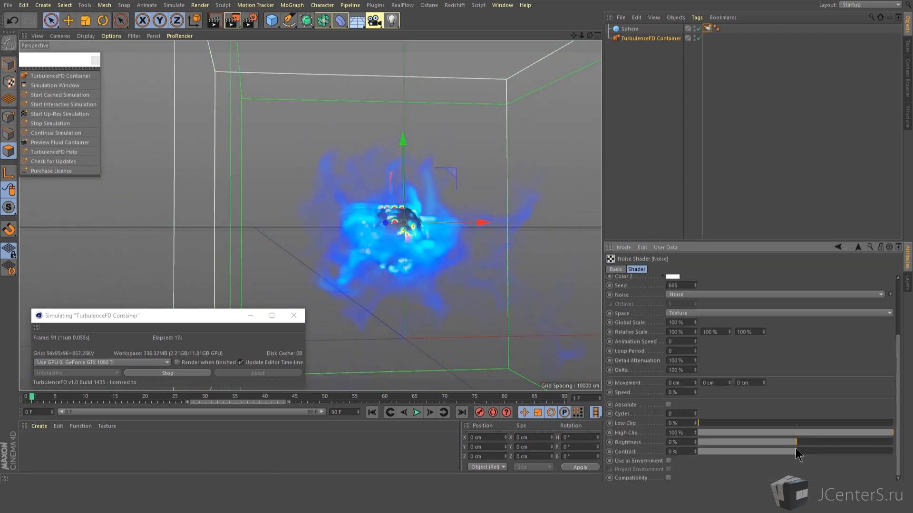
pyautogui.moveTo(795, 449); pyautogui.dragTo(772, 442)
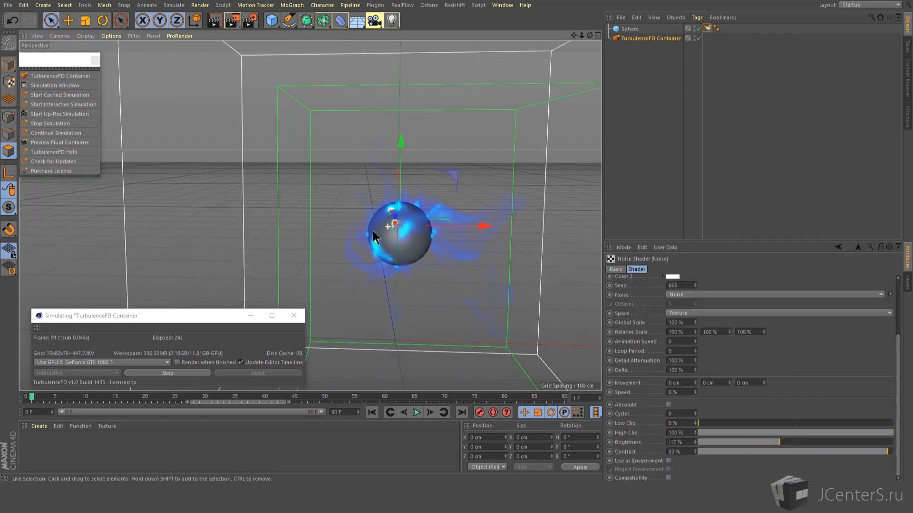
# Examine the Particle property options for the emitter's particle emission intensity.
pyautogui.click(707, 28)
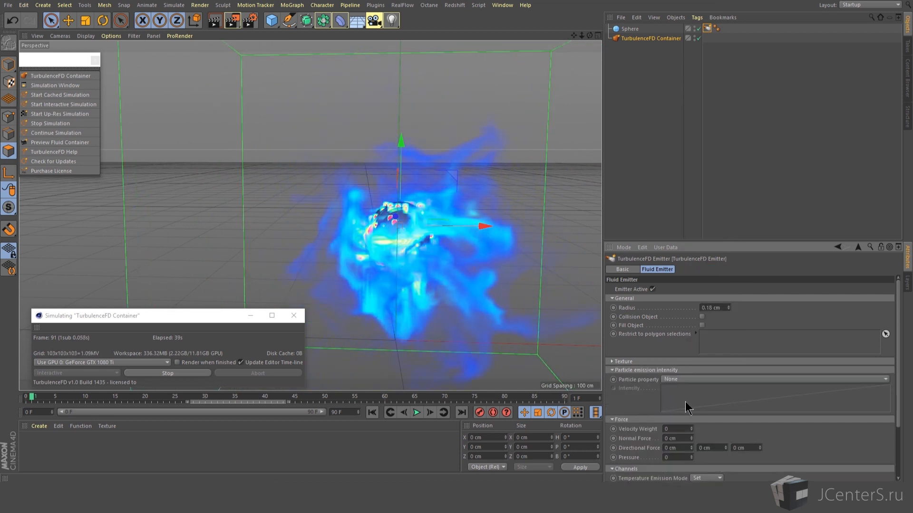
pyautogui.click(668, 381)
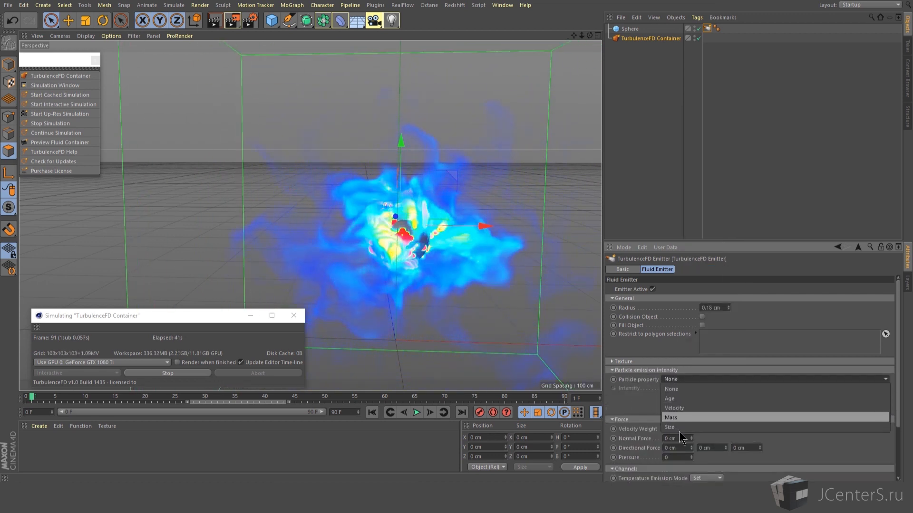
pyautogui.click(636, 369)
pyautogui.doubleClick(637, 372)
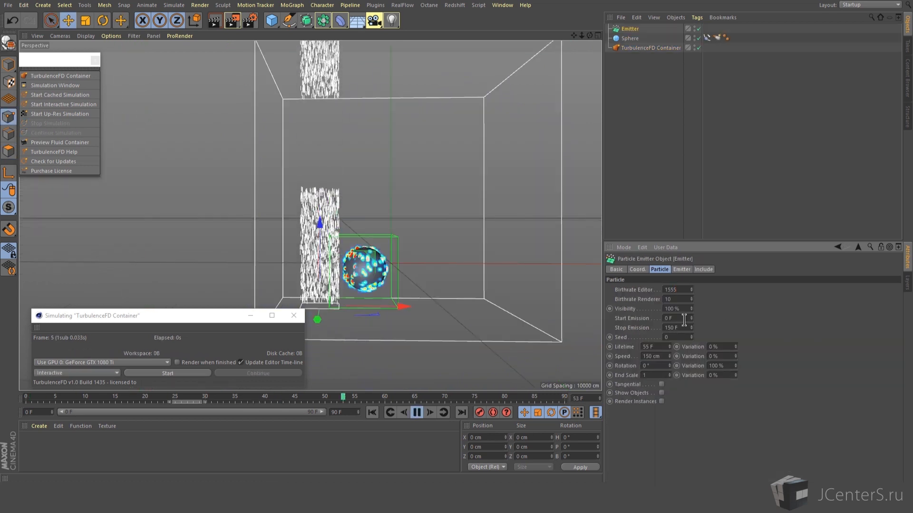
# Add a particle Rotation modifier with an Angle Speed of 123.35 and move it about 86 cm to curve the particle stream.
pyautogui.click(160, 5)
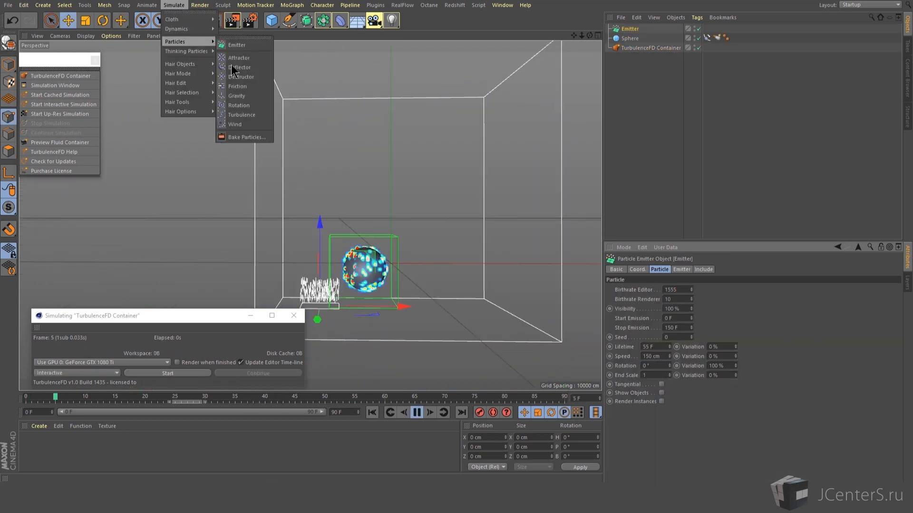
pyautogui.click(238, 88)
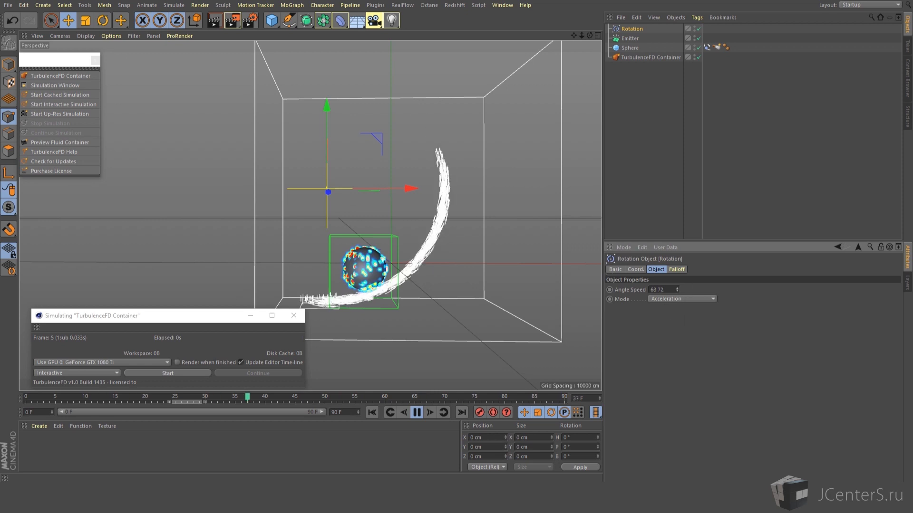
pyautogui.moveTo(374, 139); pyautogui.dragTo(316, 156)
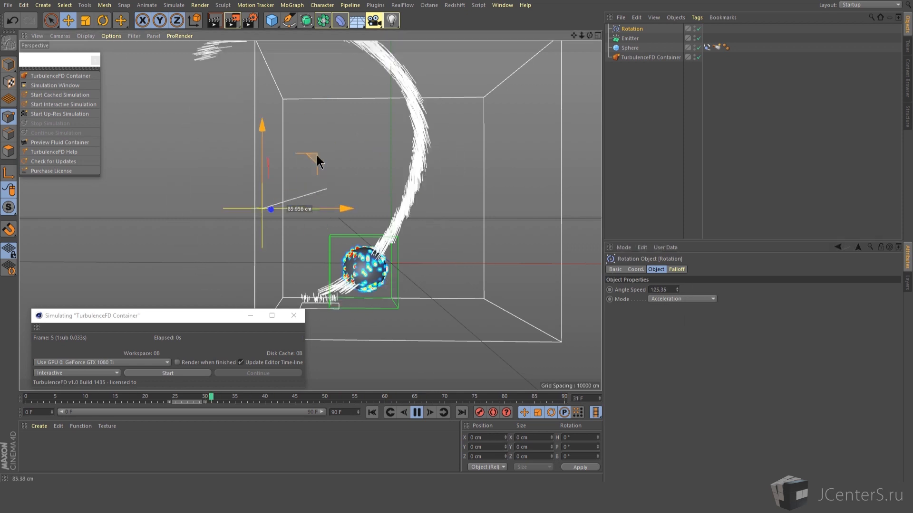
# Transfer the TurbulenceFD emitter tag from the sphere to the particle emitter and restart the interactive simulation.
pyautogui.click(138, 374)
pyautogui.click(138, 375)
pyautogui.moveTo(717, 47)
pyautogui.mouseDown()
pyautogui.moveTo(705, 30)
pyautogui.moveTo(707, 38)
pyautogui.mouseUp()
pyautogui.click(154, 375)
pyautogui.click(154, 375)
pyautogui.rightClick(626, 29)
pyautogui.click(189, 374)
pyautogui.click(194, 373)
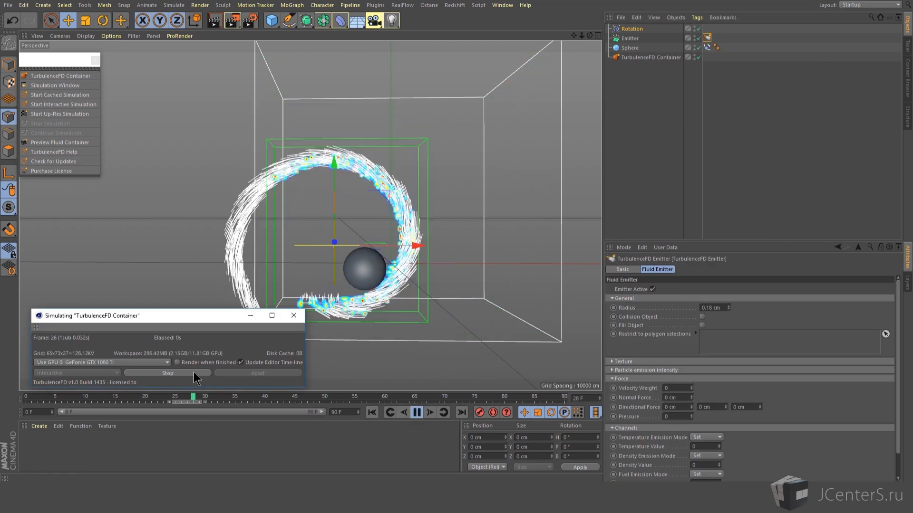
# Set the particle emitter's fluid Radius to 1 cm and restart the simulation.
pyautogui.click(190, 373)
pyautogui.doubleClick(712, 308)
pyautogui.write('1')
pyautogui.press('Return')
pyautogui.click(181, 373)
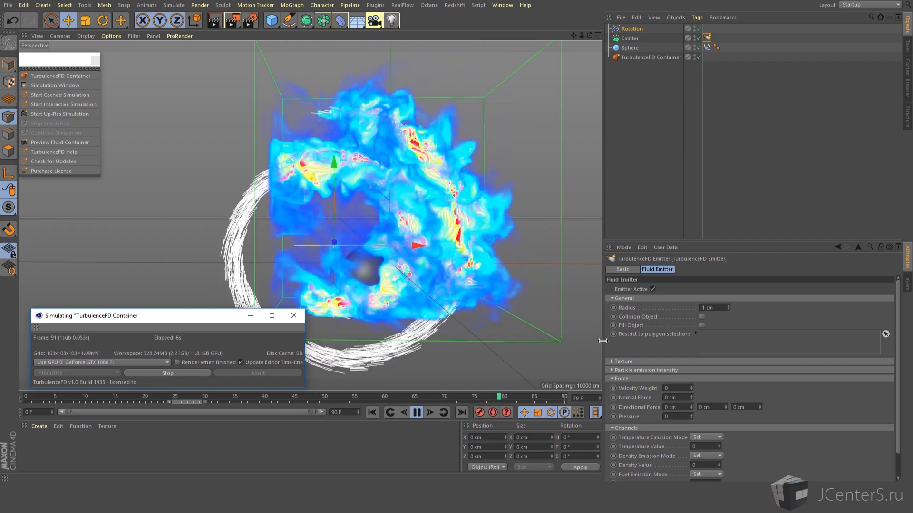
# Try a Velocity Weight of 15 for the particle emitter's fluid force and reduce it to 5.
pyautogui.doubleClick(671, 388)
pyautogui.write('15')
pyautogui.press('Return')
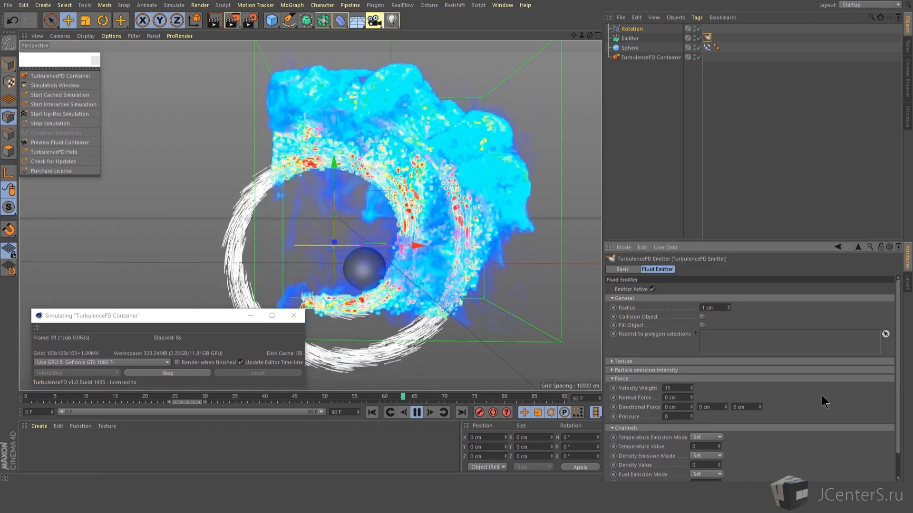
pyautogui.doubleClick(673, 388)
pyautogui.write('5')
pyautogui.press('Return')
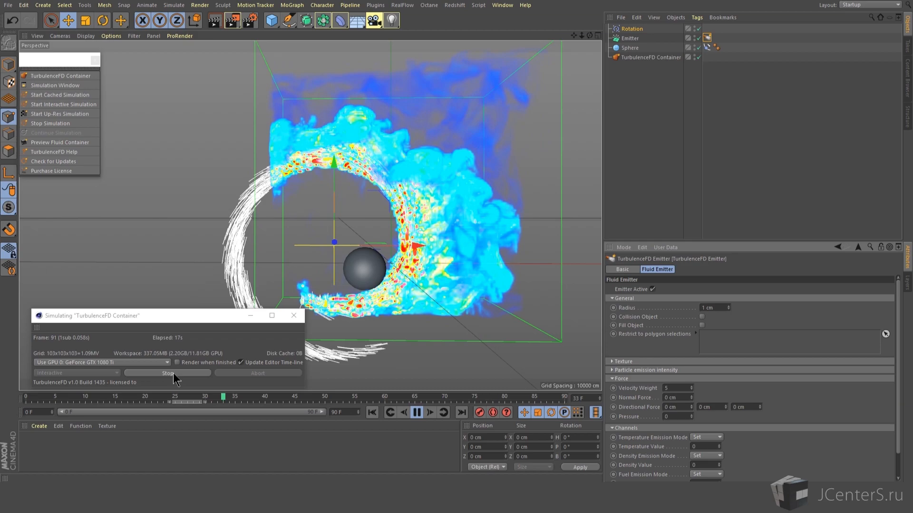
# Set the TurbulenceFD container's Grid Size to 500 cm on all axes.
pyautogui.click(651, 57)
pyautogui.click(720, 269)
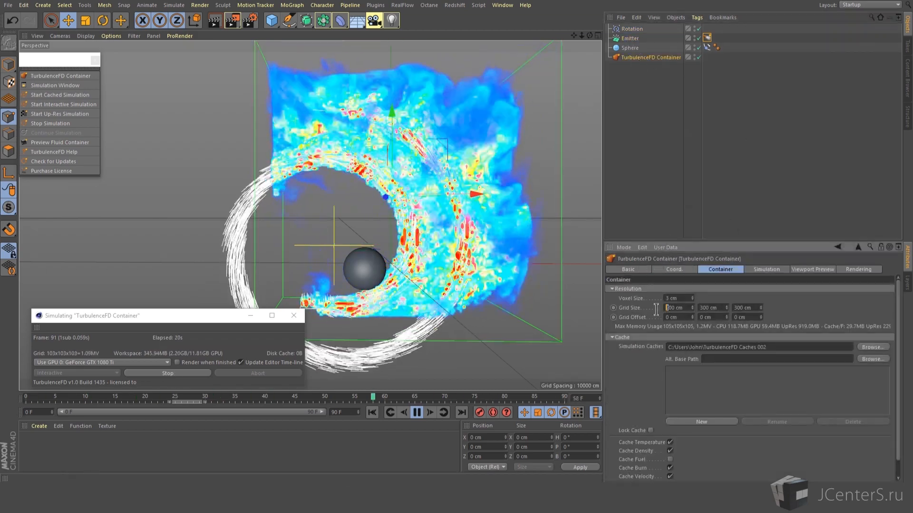
pyautogui.write('500')
pyautogui.press('Return')
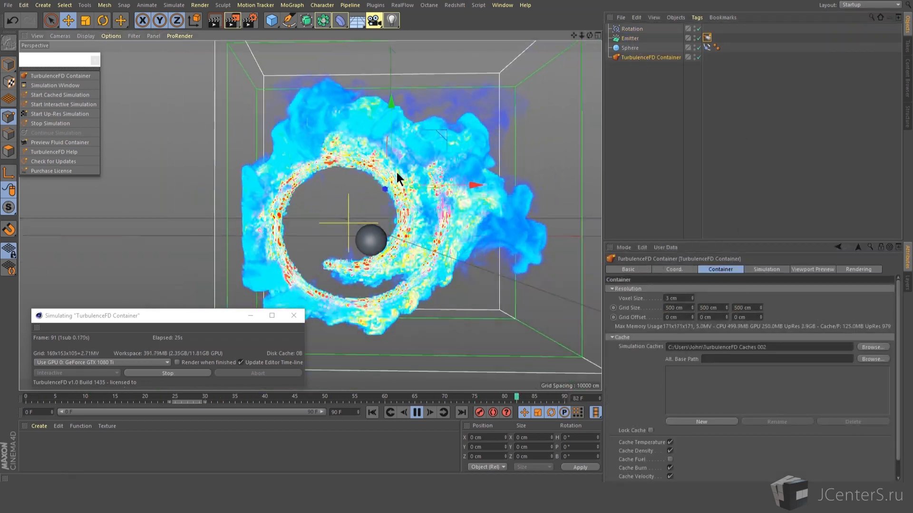
# Replace the interactive run with a cached simulation of the container and scrub the timeline back through its frames.
pyautogui.click(168, 373)
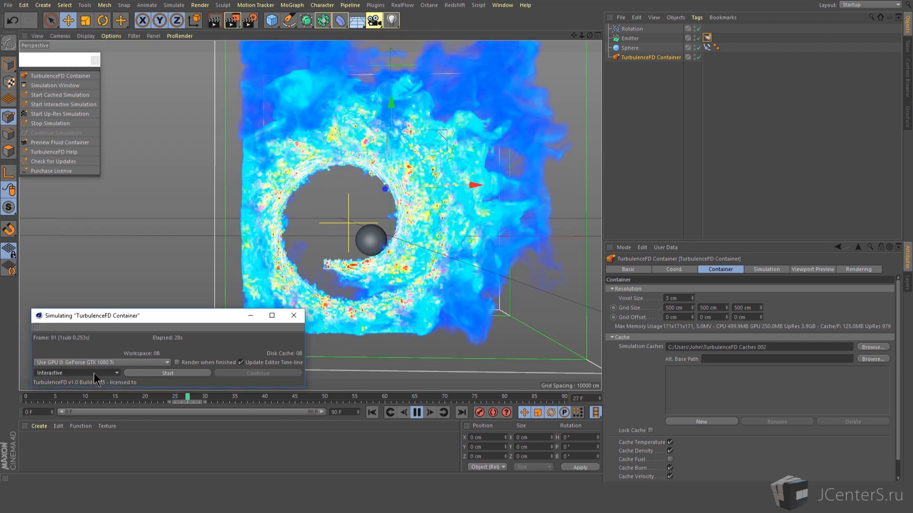
pyautogui.click(168, 373)
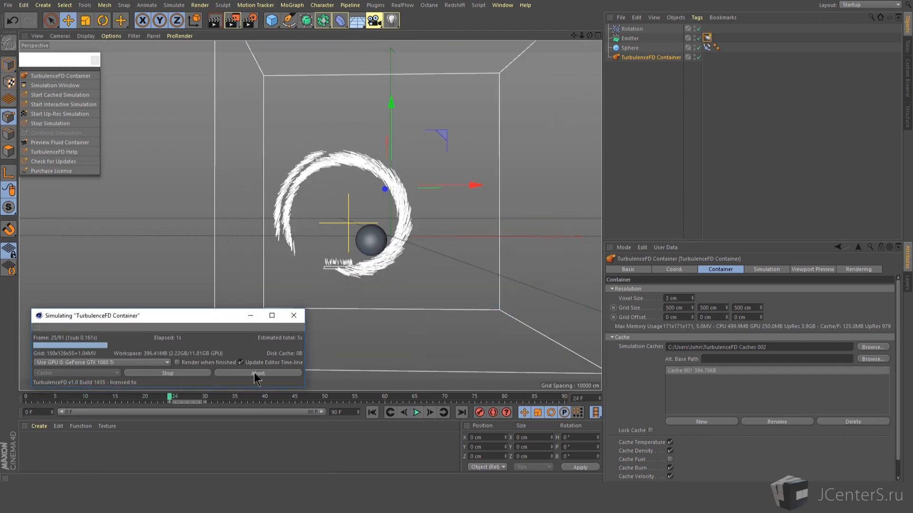
pyautogui.moveTo(270, 397); pyautogui.dragTo(56, 398)
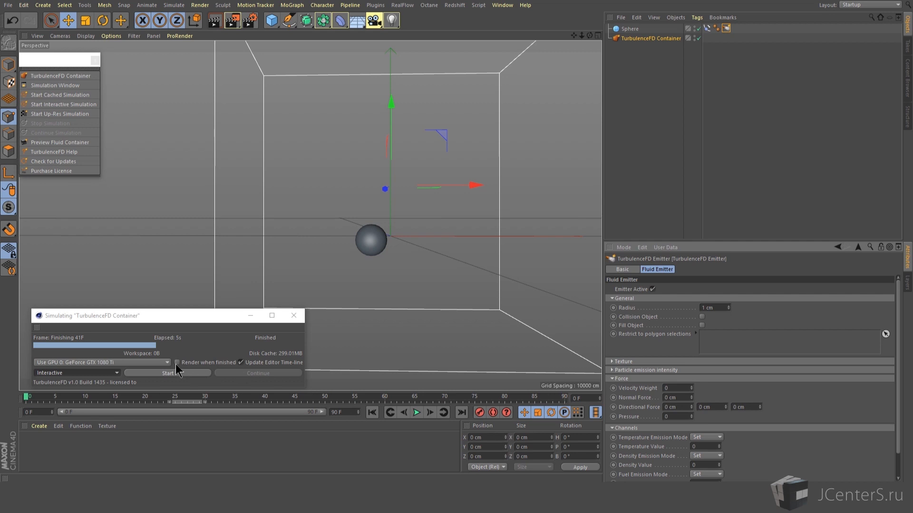
# Start an interactive simulation of the sphere emitter and display the container's viewport preview with the fire shader.
pyautogui.click(186, 373)
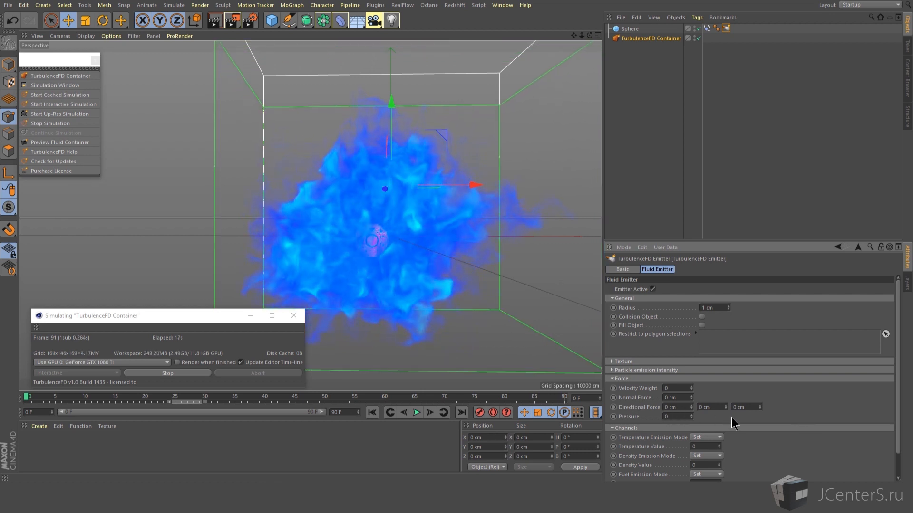
pyautogui.scroll(-2, 731, 417)
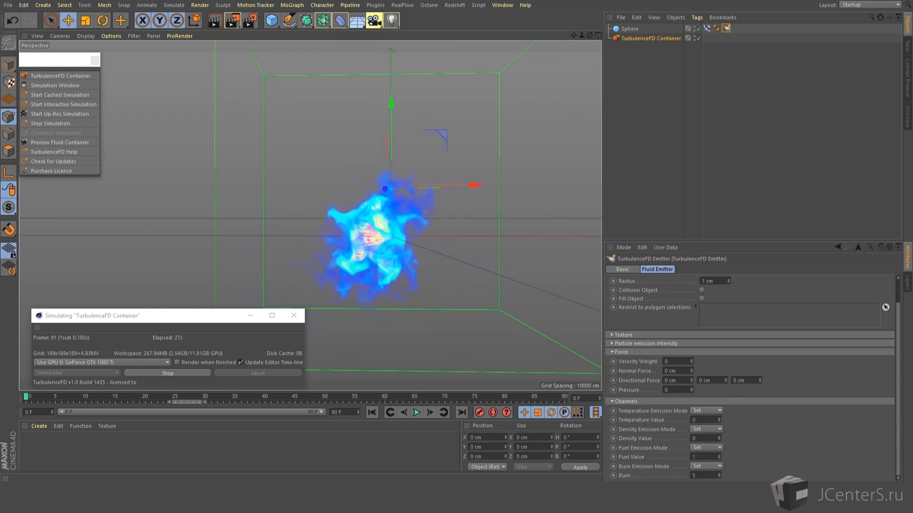
pyautogui.click(651, 38)
pyautogui.click(807, 271)
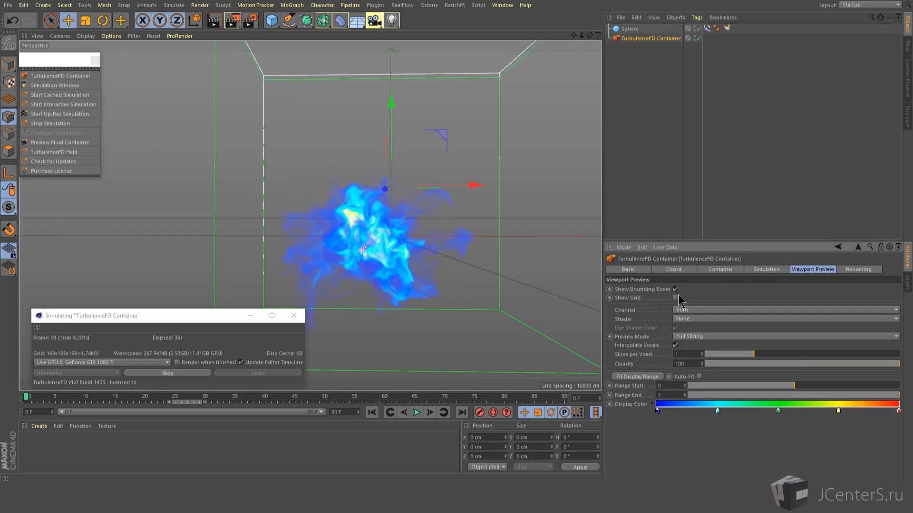
pyautogui.click(684, 309)
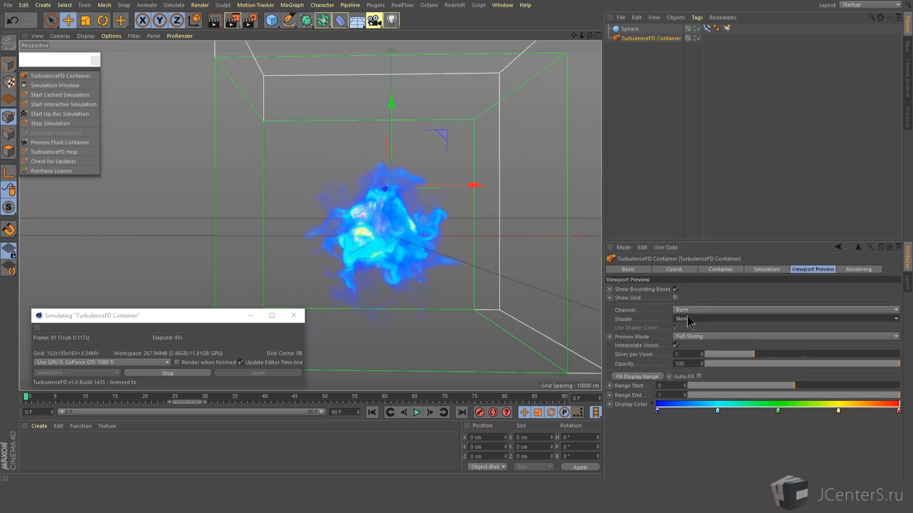
# In the container's Fire Shader rendering settings, set both the Mapping channel and the Separate Opacity channel to Fuel.
pyautogui.click(858, 269)
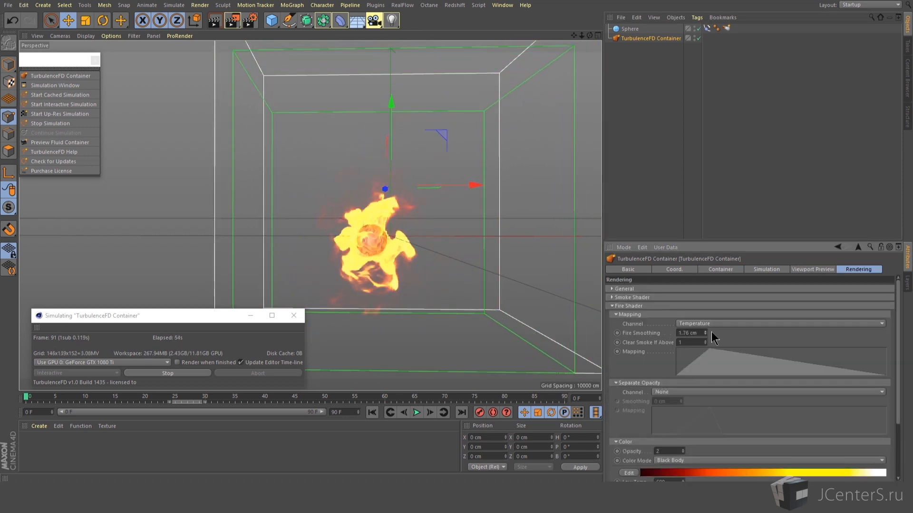
pyautogui.click(691, 324)
pyautogui.click(707, 360)
pyautogui.click(666, 393)
pyautogui.click(652, 416)
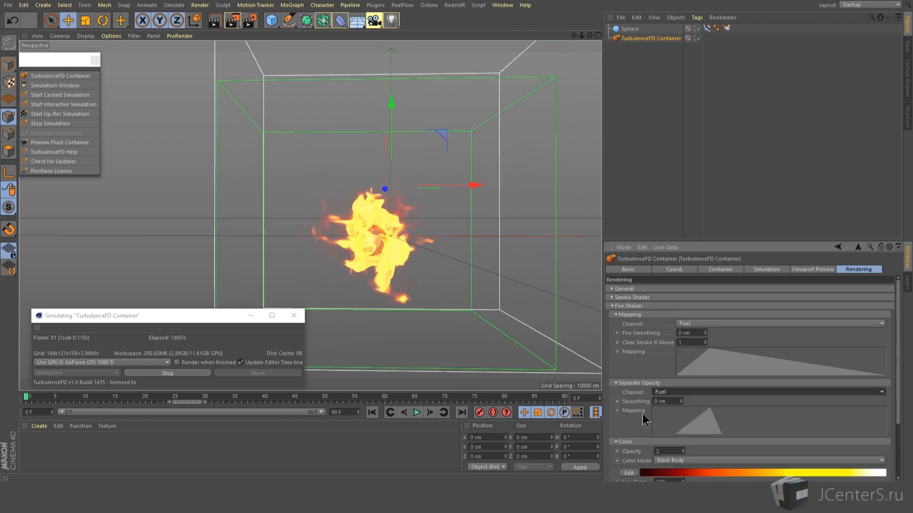